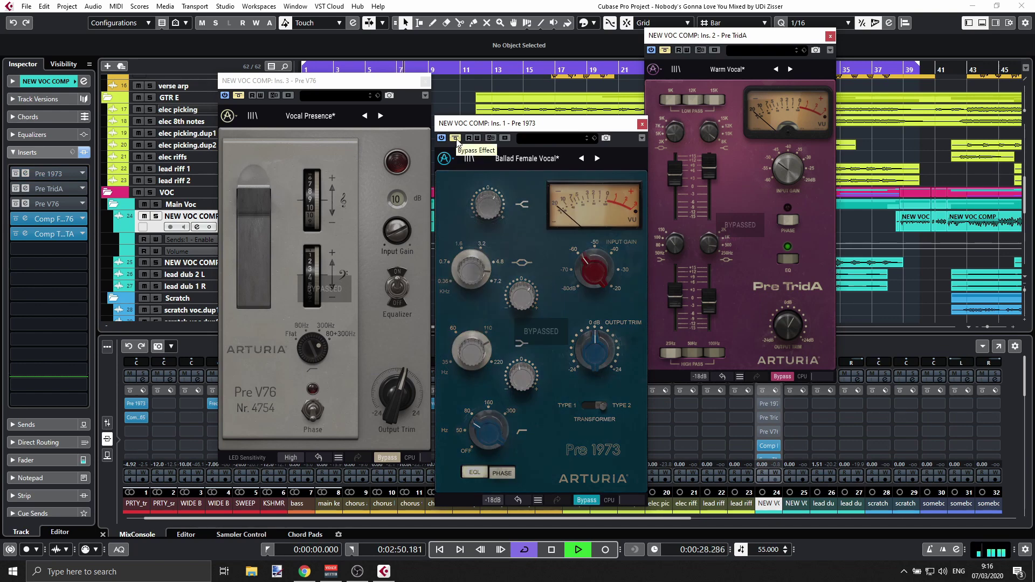
Take the Pre 1973 out of bypass and close the Pre V76 and Pre TridA plug-in windows
click(456, 139)
mouse_move(486, 203)
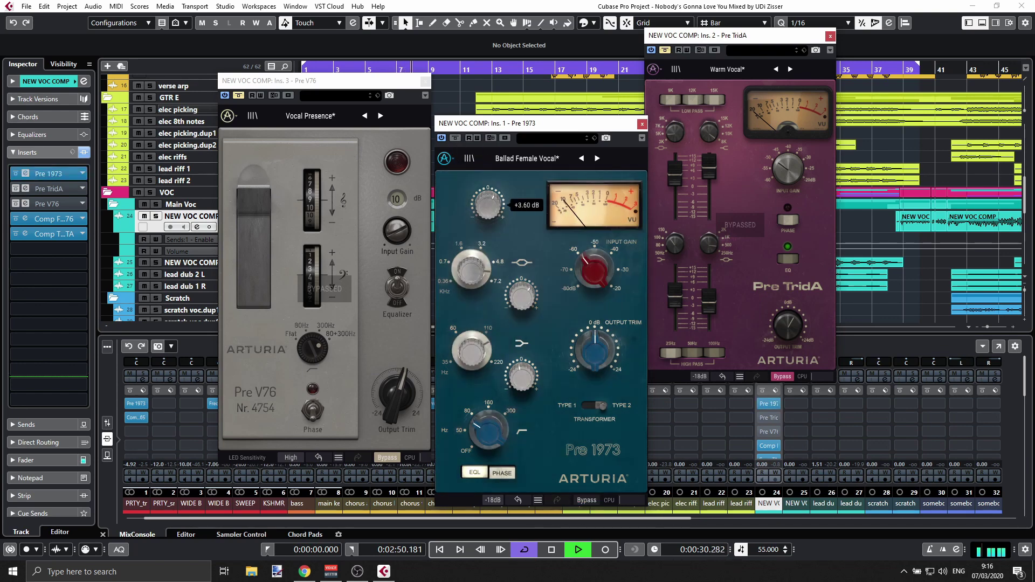
key(space)
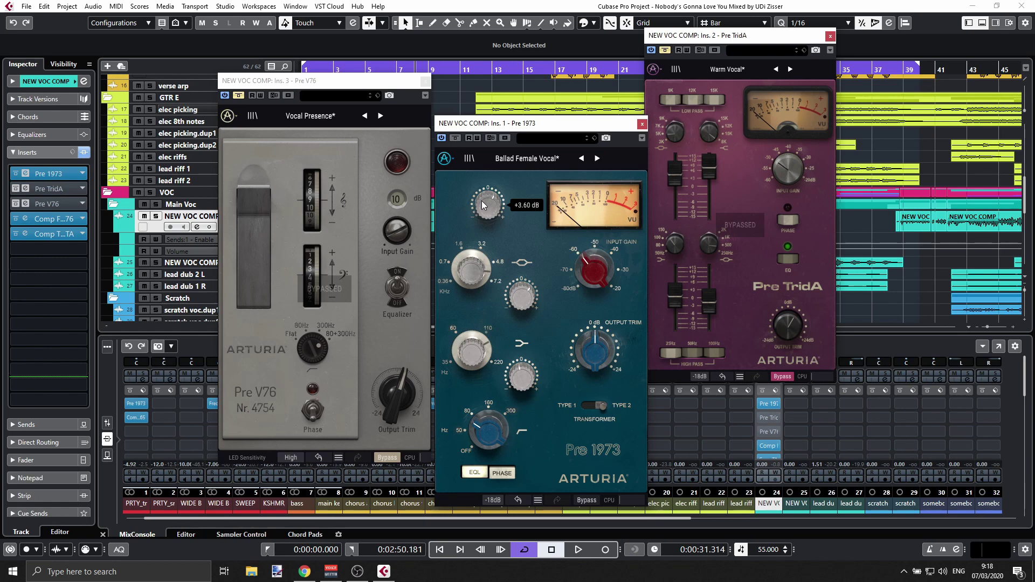
click(426, 81)
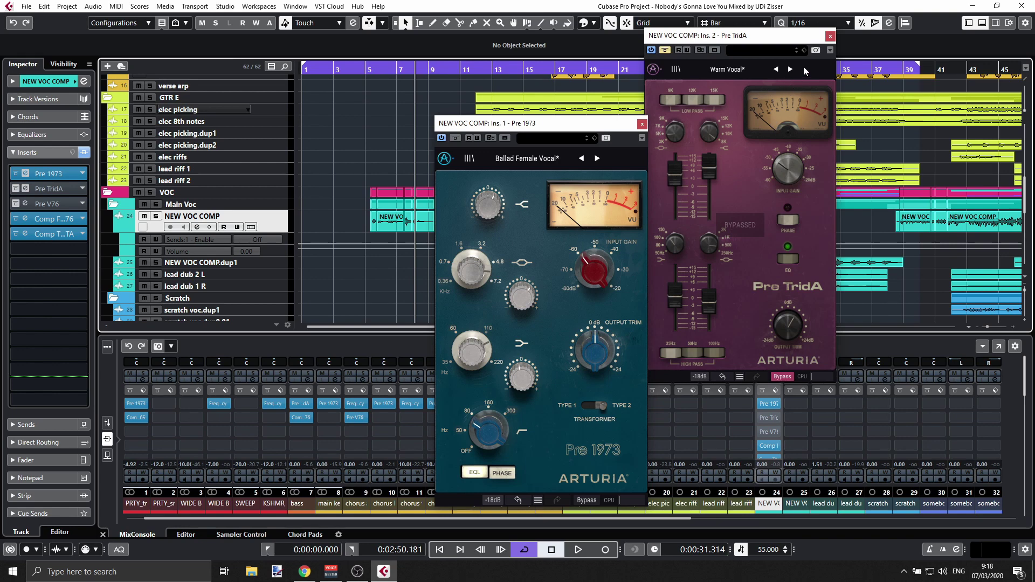
click(830, 36)
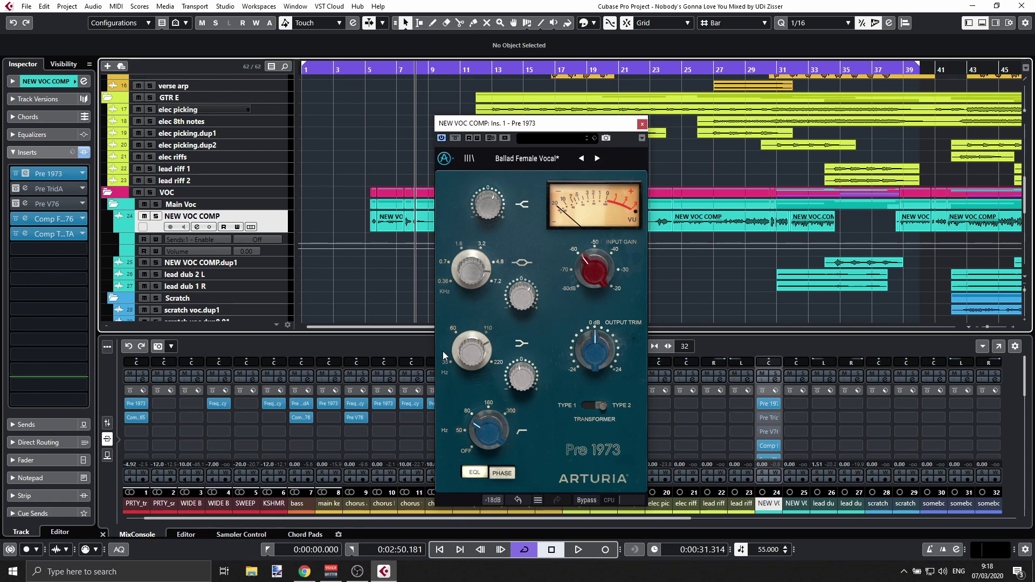
Switch off the Pre 1973 EQ section and play the NEW VOC COMP track soloed
click(474, 473)
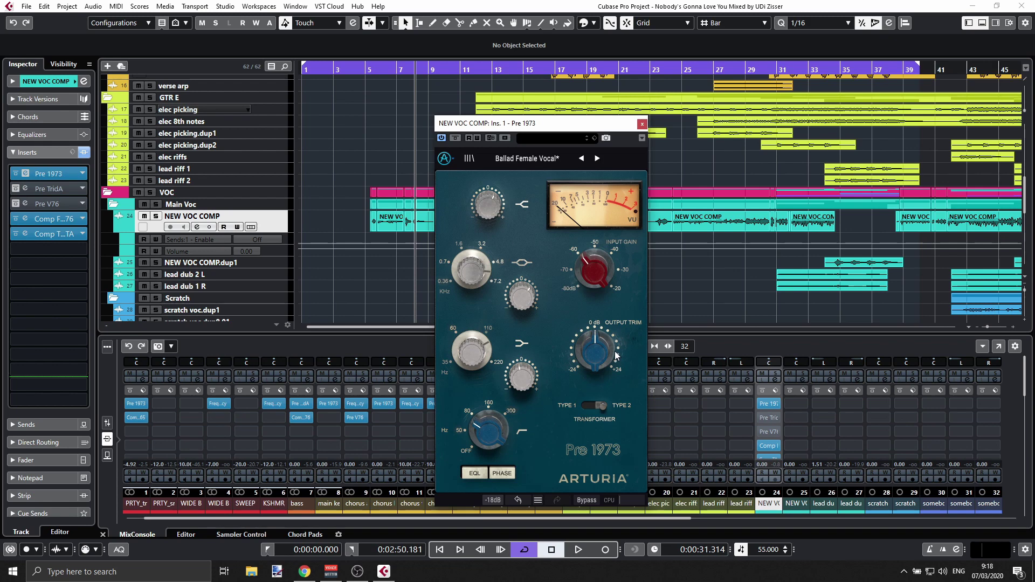
mouse_move(616, 355)
click(155, 216)
drag(561, 129, 349, 97)
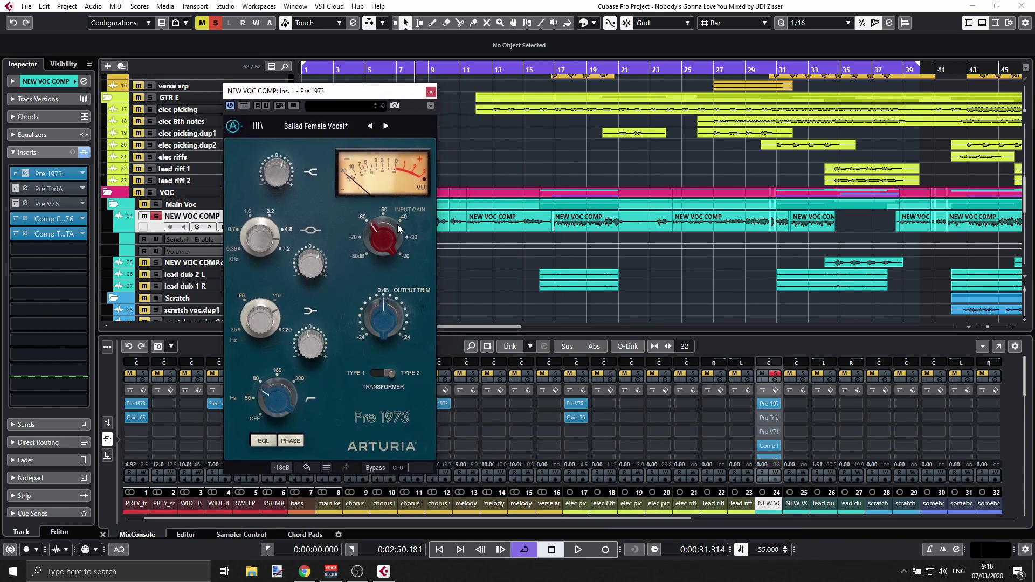
mouse_move(396, 236)
key(space)
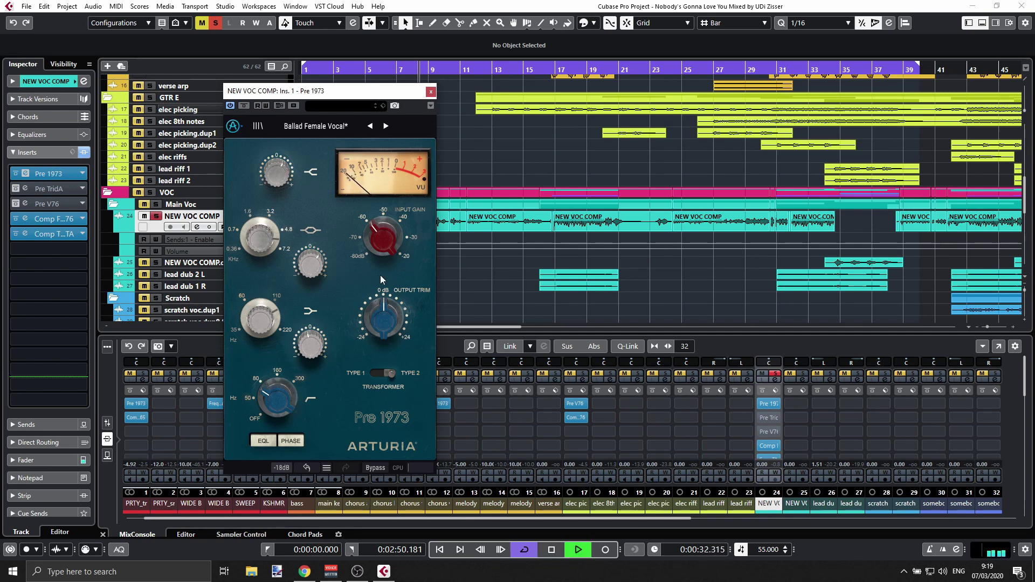
Raise the Pre 1973 input gain and set its output trim to -3.46 dB while the soloed vocal plays
drag(395, 232, 395, 222)
drag(379, 96, 343, 131)
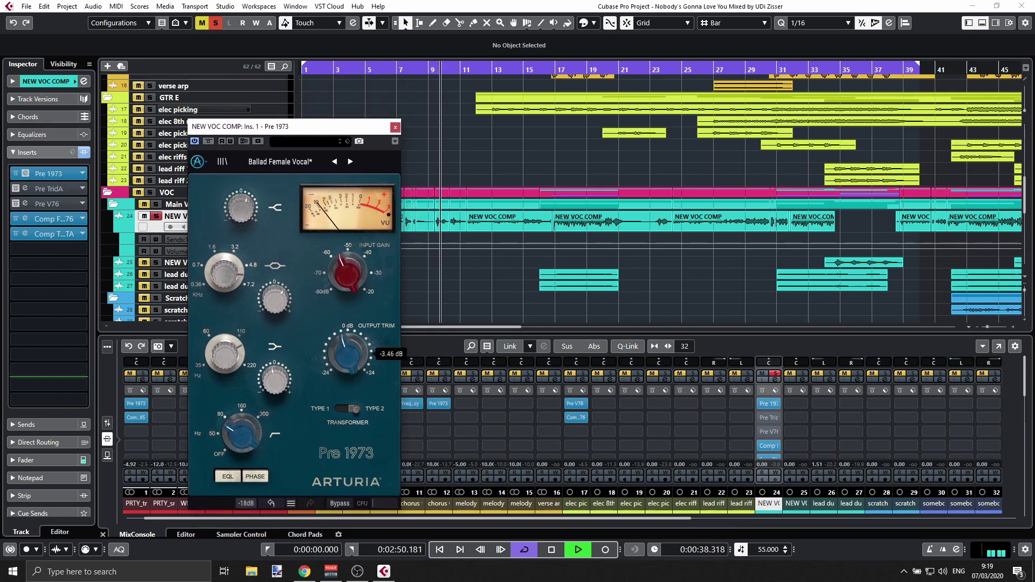
drag(223, 260, 223, 255)
drag(241, 206, 241, 197)
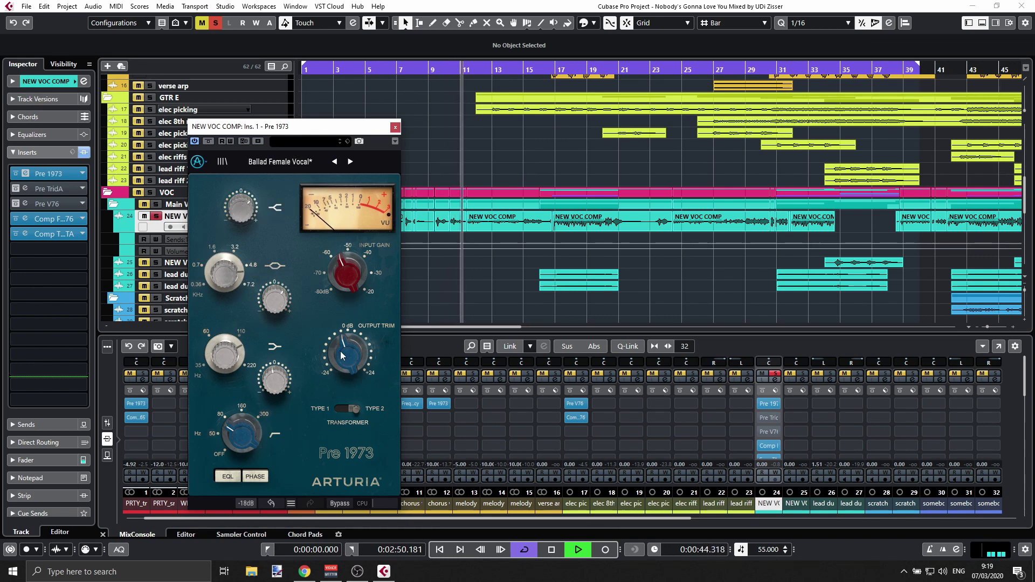
drag(285, 384, 285, 384)
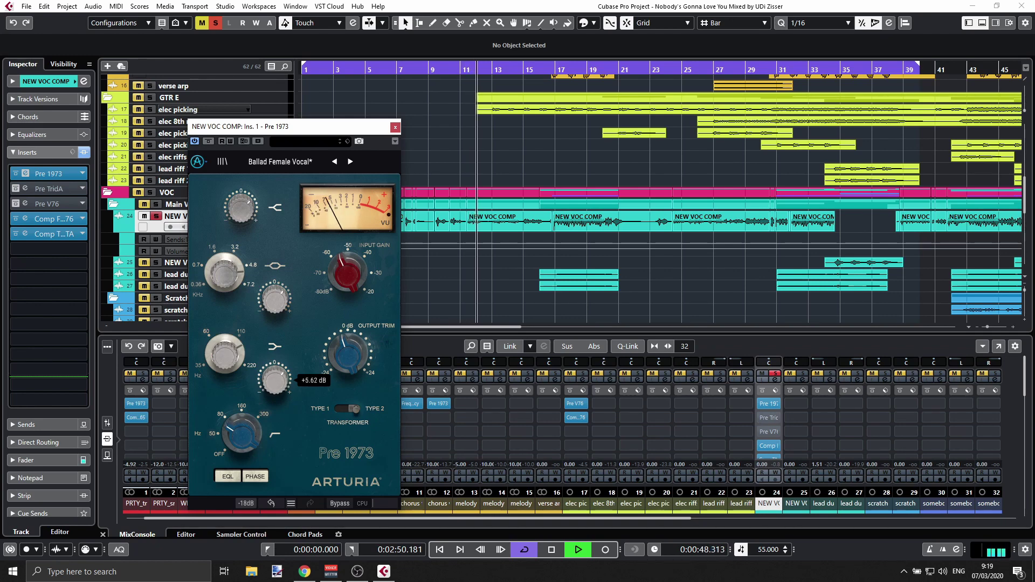
key(space)
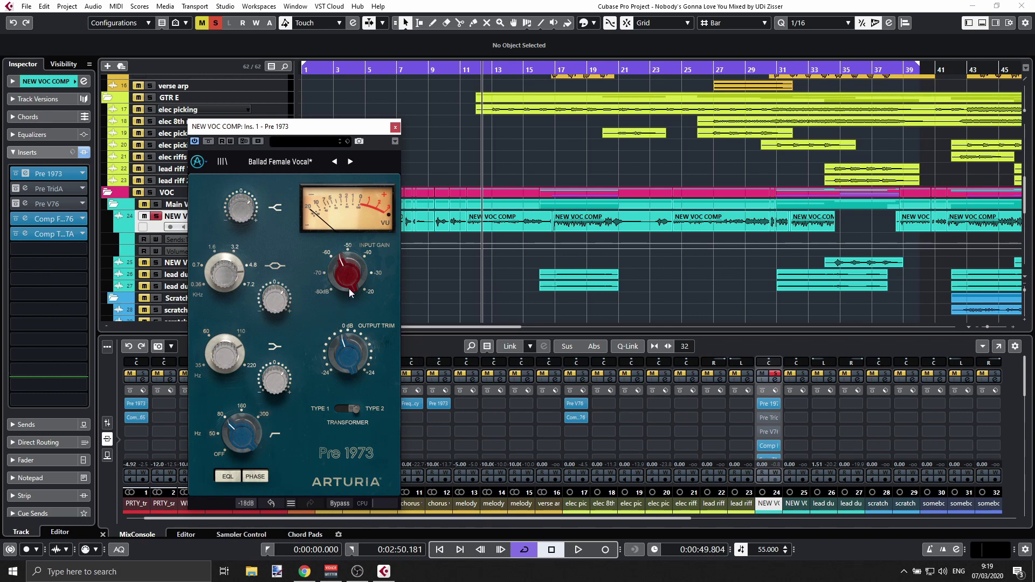
Set the Pre 1973 input gain to -60.6 dB
drag(345, 290, 345, 294)
drag(348, 273, 341, 283)
mouse_move(348, 364)
mouse_move(239, 263)
mouse_move(329, 267)
mouse_move(346, 344)
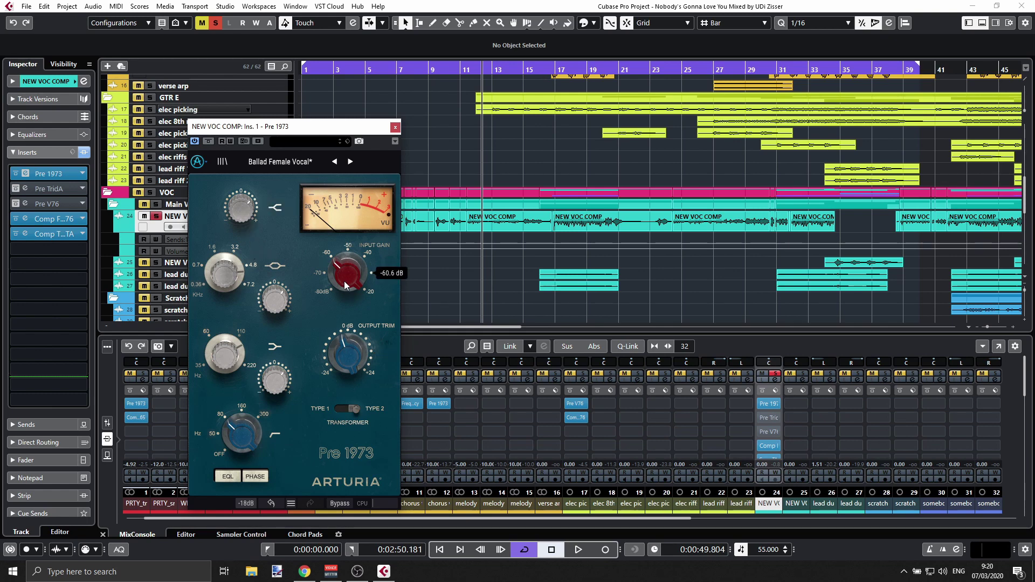
Adjust the high shelf gain and the mid band's frequency and gain on the Pre 1973 EQ
mouse_move(240, 200)
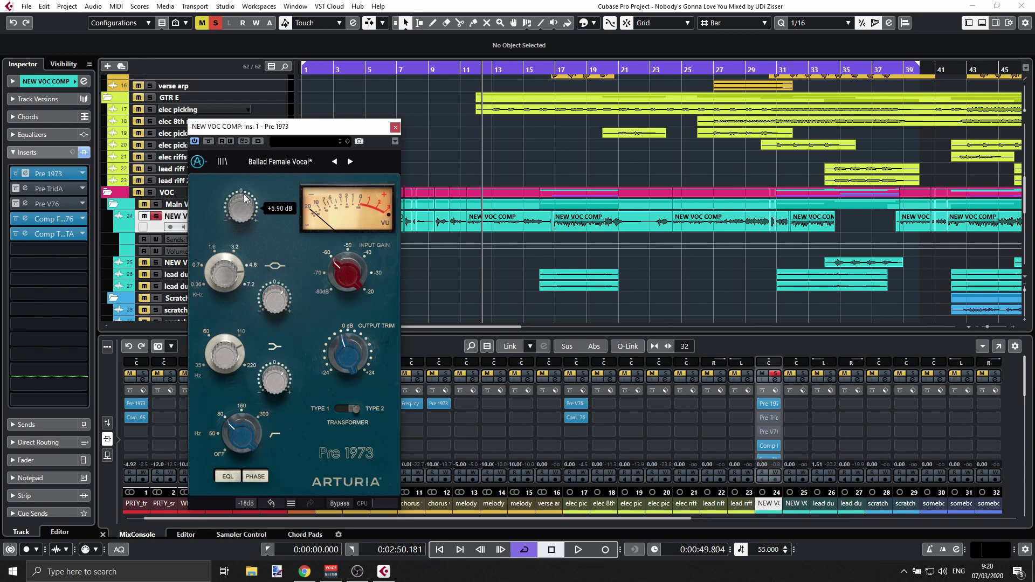
mouse_move(240, 206)
mouse_down()
mouse_move(240, 248)
mouse_move(241, 221)
mouse_up()
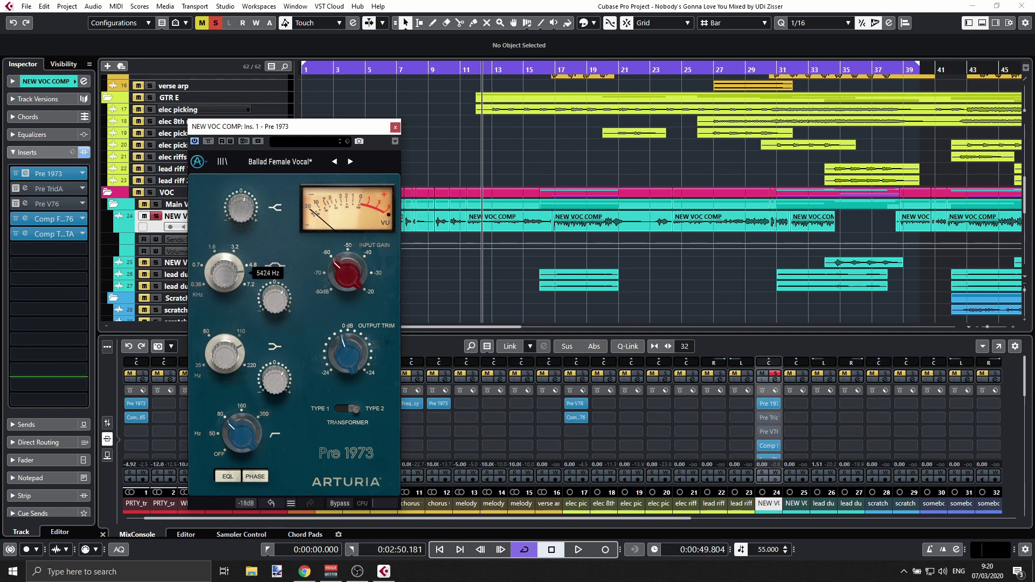
mouse_move(226, 271)
mouse_down()
mouse_move(226, 284)
mouse_move(228, 271)
mouse_up()
mouse_move(278, 297)
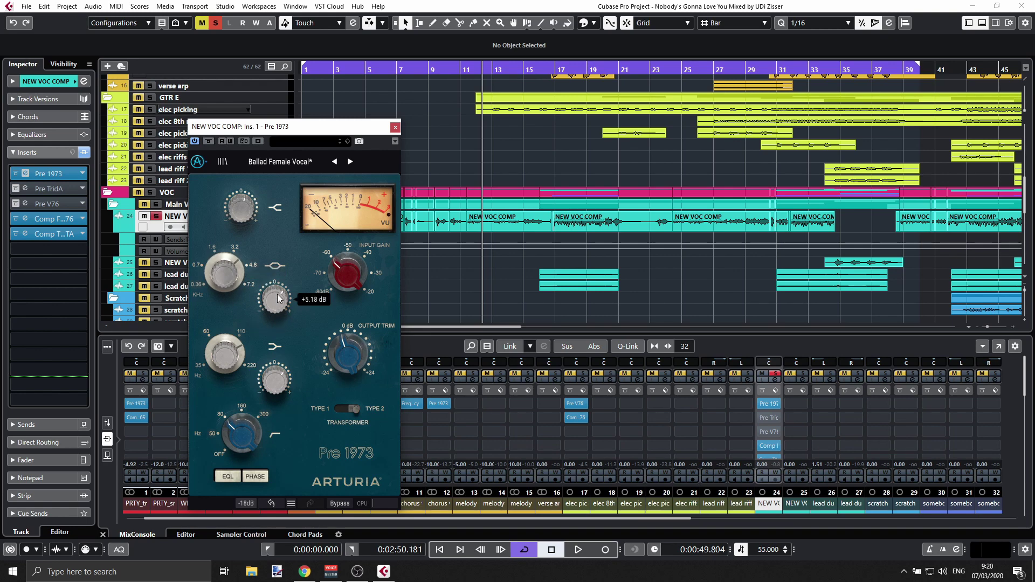
mouse_move(278, 298)
mouse_down()
mouse_move(278, 334)
mouse_move(278, 300)
mouse_up()
Adjust the low band's frequency and gain on the Pre 1973 EQ
mouse_move(221, 355)
mouse_move(237, 353)
mouse_down()
mouse_move(237, 381)
mouse_move(237, 335)
mouse_up()
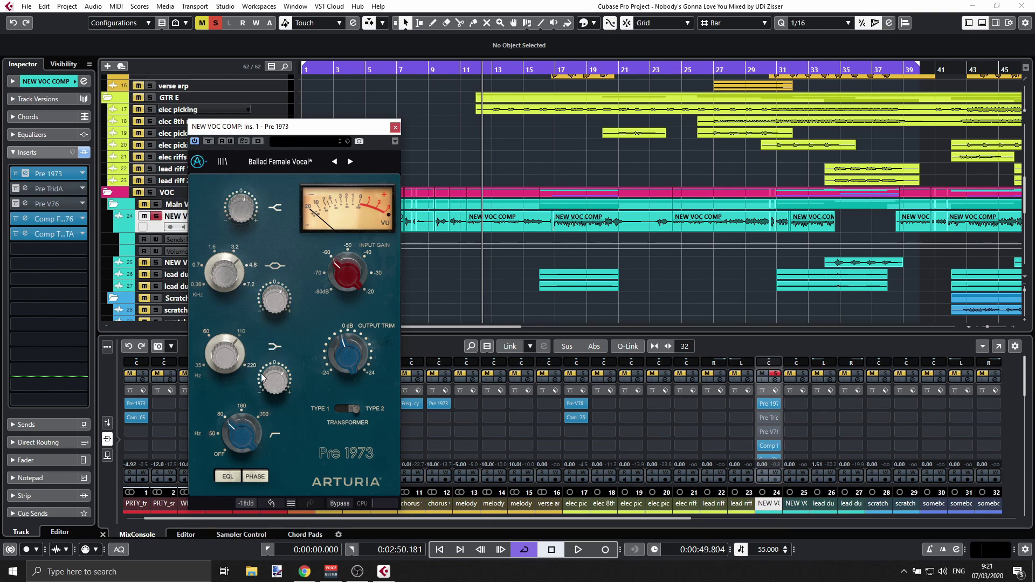
drag(280, 361, 275, 380)
Sweep the Pre 1973 high-pass filter through its range and set it to 68.0 Hz
mouse_move(254, 437)
scroll(250, 434, down, 5)
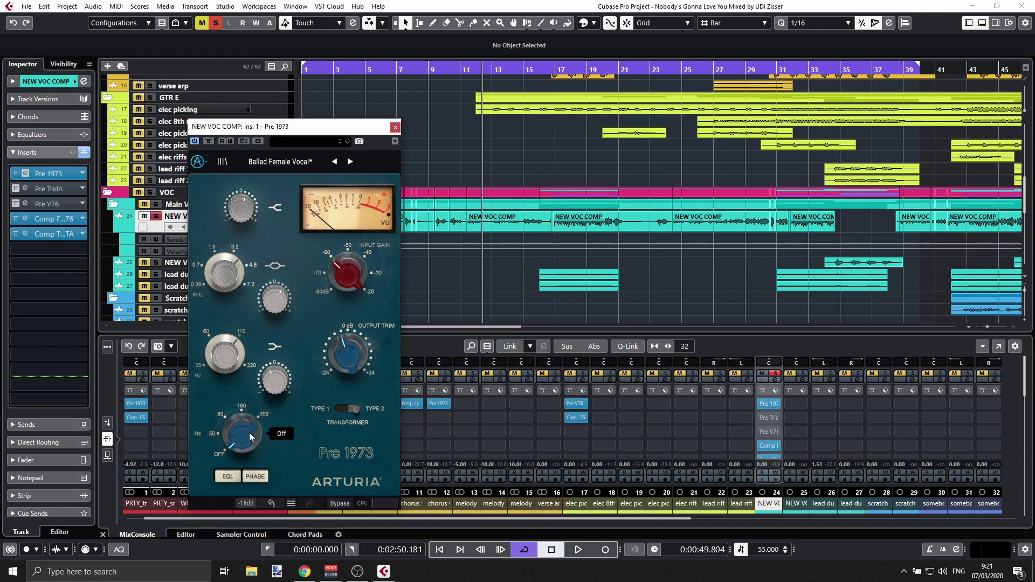
scroll(243, 438, up, 8)
scroll(244, 439, down, 6)
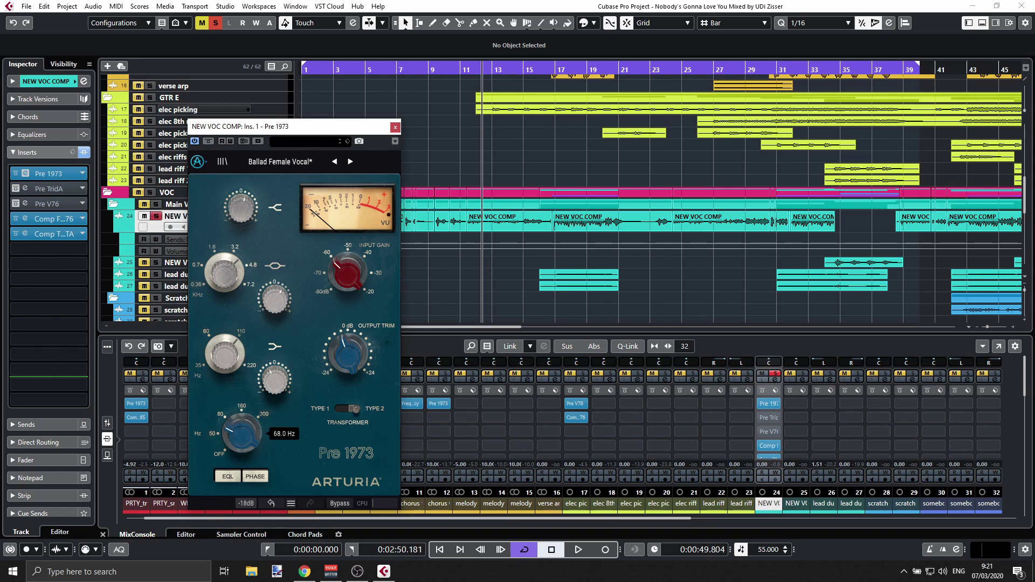
Switch on the Pre 1973 EQ section and play the soloed vocal through it
click(229, 476)
click(229, 478)
drag(346, 130, 381, 129)
key(space)
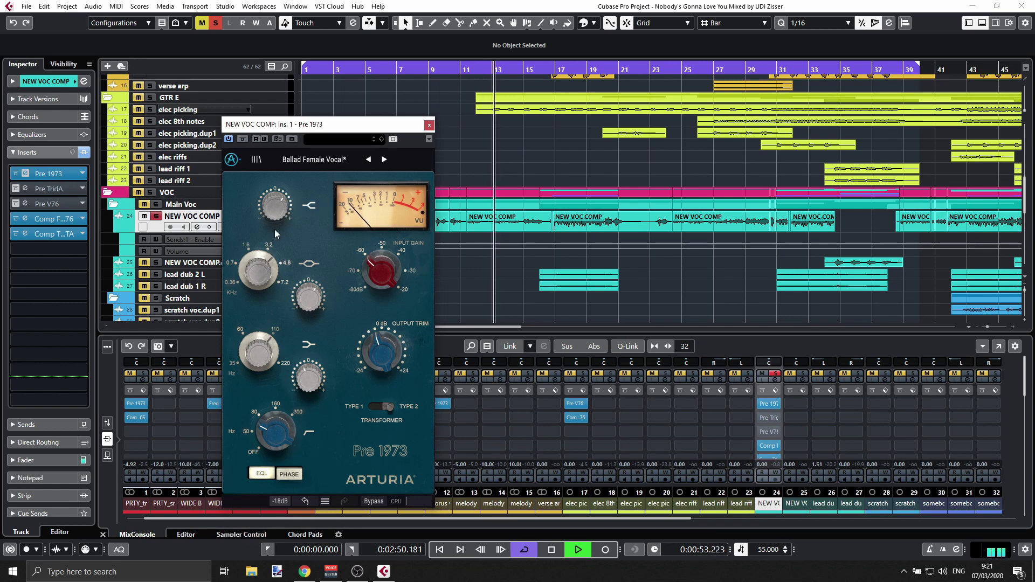
mouse_move(257, 269)
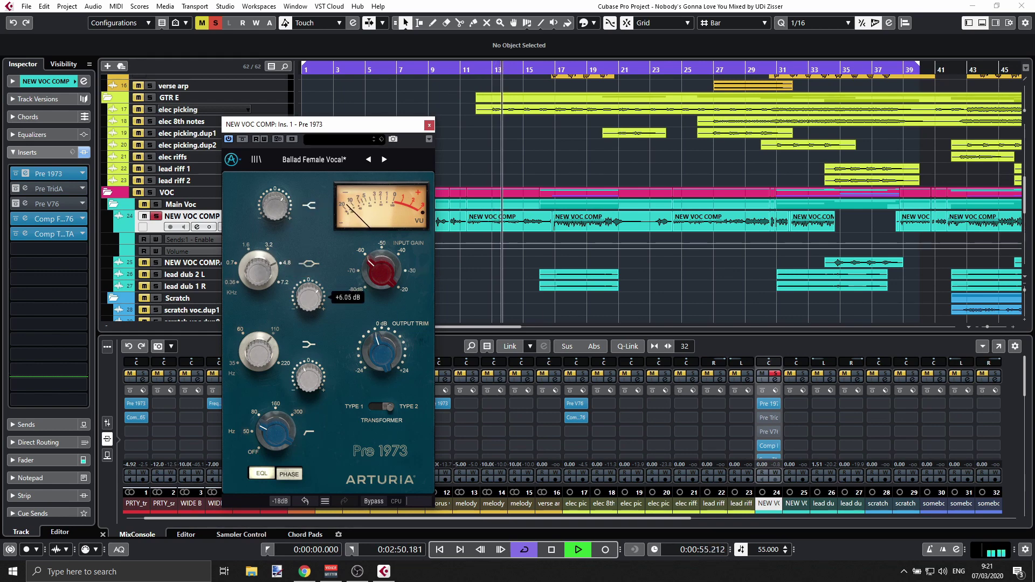
Raise the Pre 1973 output trim slightly above 0 dB and unsolo the vocal to hear it in the full mix
drag(356, 124, 377, 89)
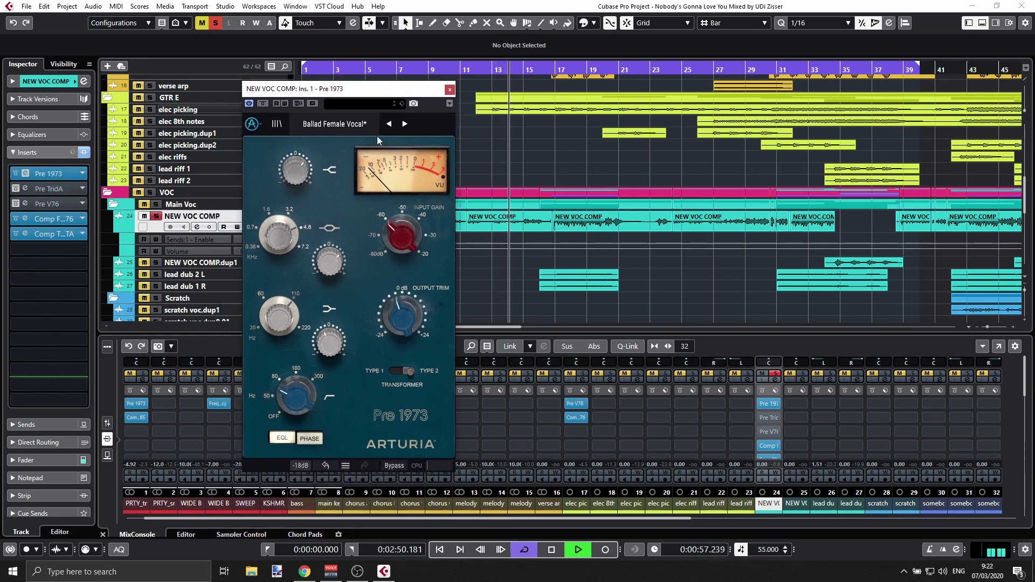
drag(380, 318, 375, 288)
key(s)
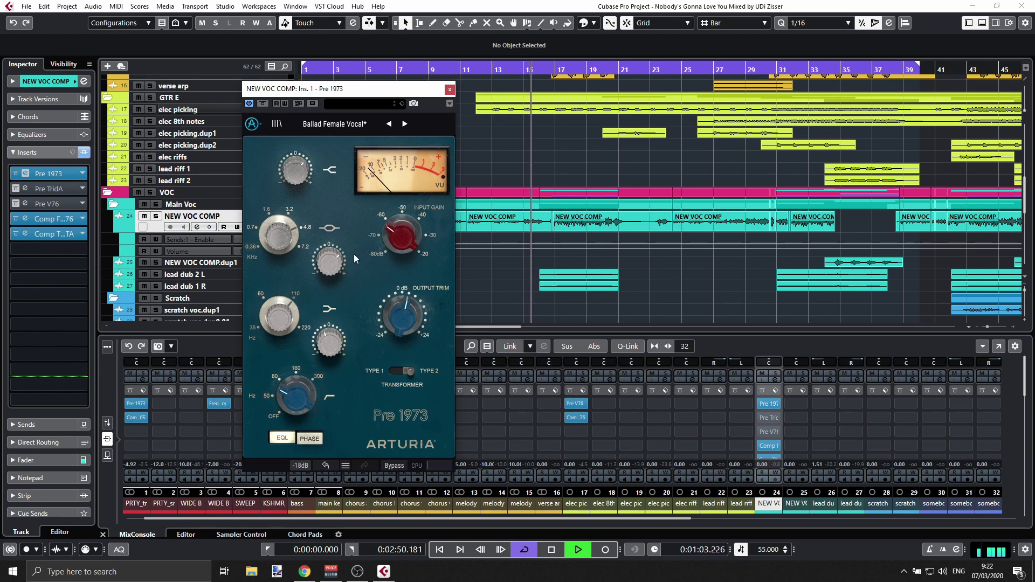
drag(281, 235, 283, 270)
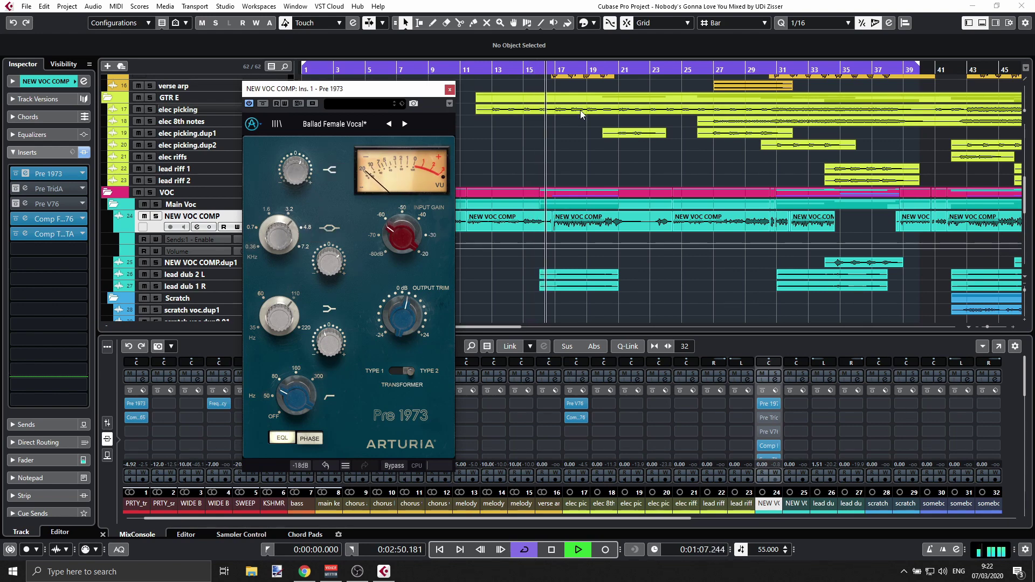
key(space)
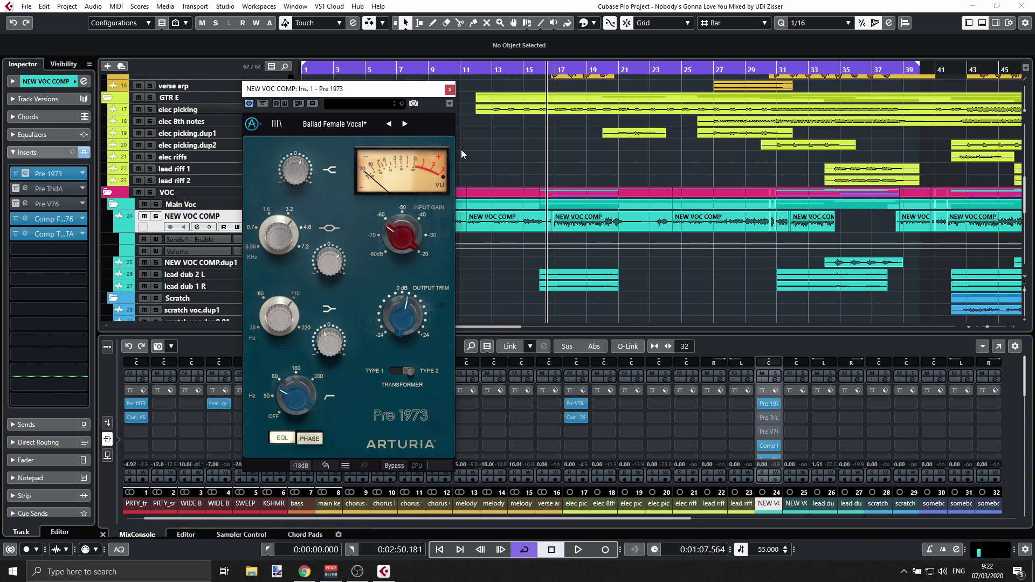
Replace the Pre 1973 window with the Pre TridA one, bypassing Pre 1973 and activating Pre TridA on the vocal track
click(449, 89)
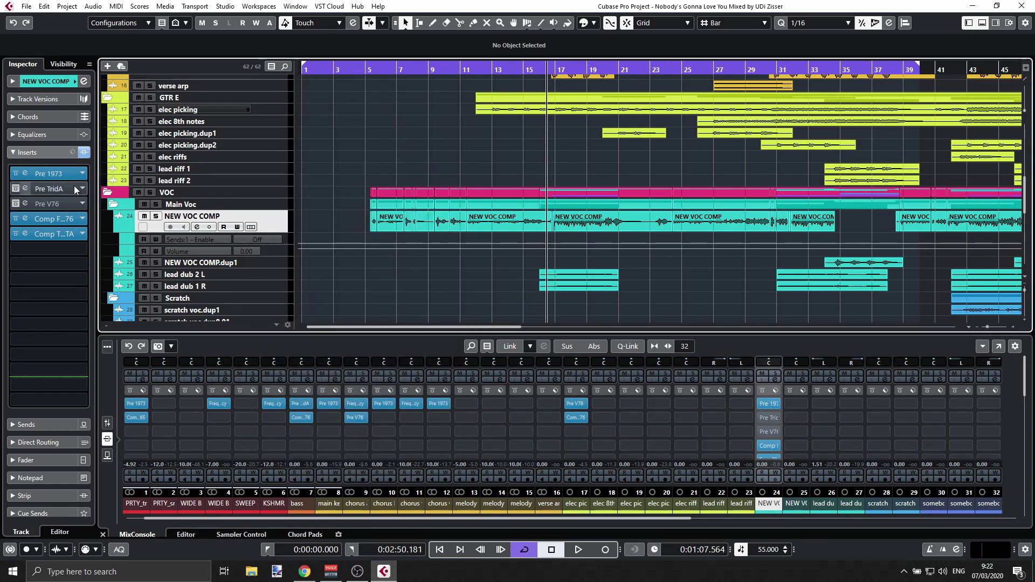
click(63, 189)
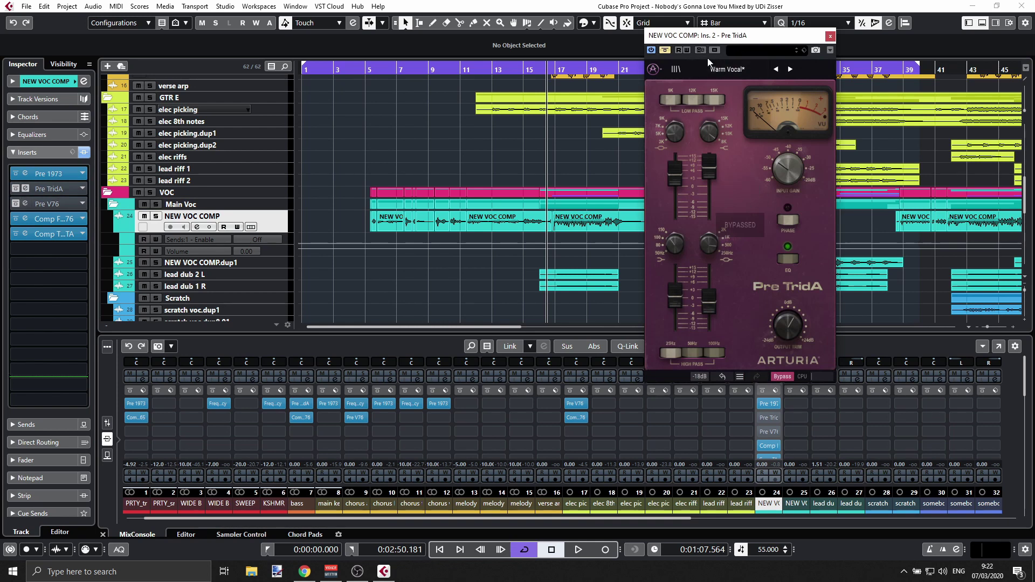
click(15, 203)
click(16, 173)
click(16, 189)
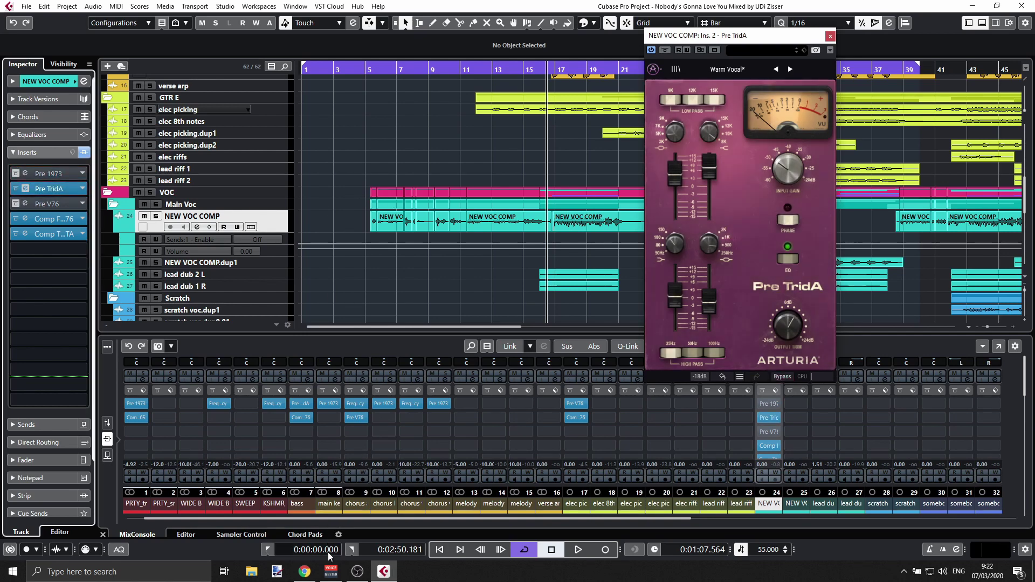
Switch to Chrome, examine the Signal Flow section of the Pre TridA user manual, and return to Cubase
click(305, 573)
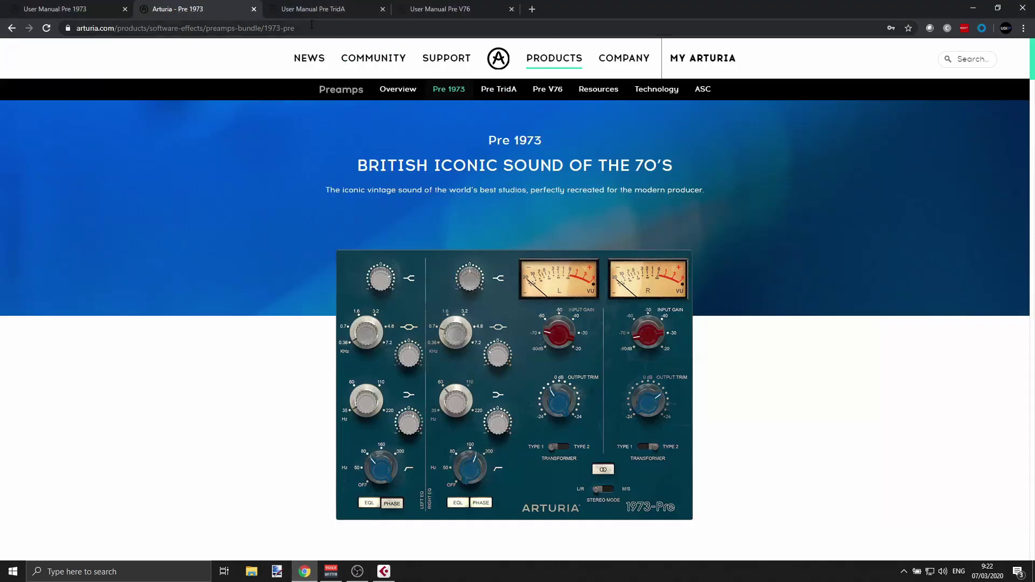
click(315, 9)
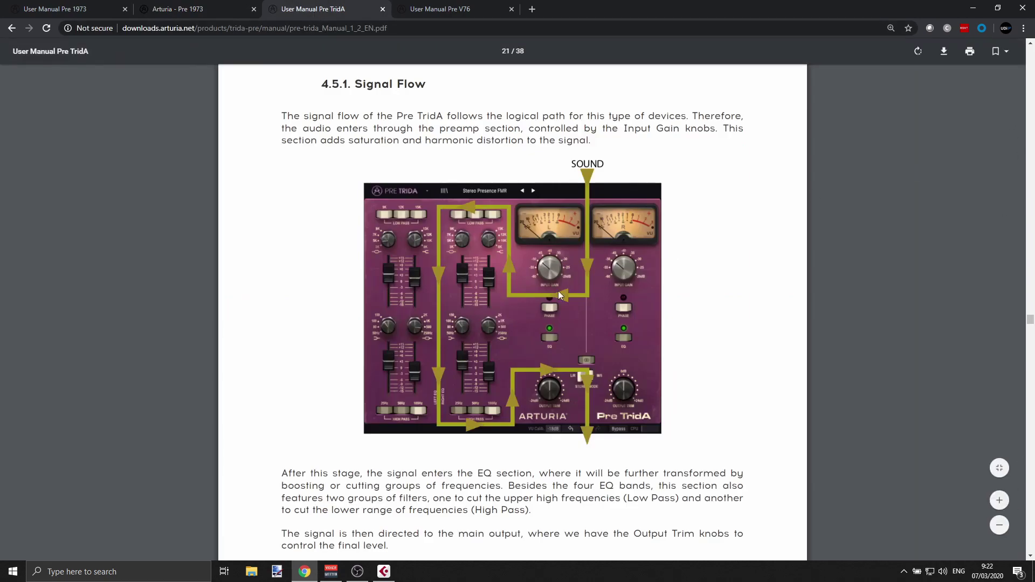
mouse_move(1030, 319)
mouse_down()
mouse_move(1030, 151)
mouse_move(1029, 324)
mouse_up()
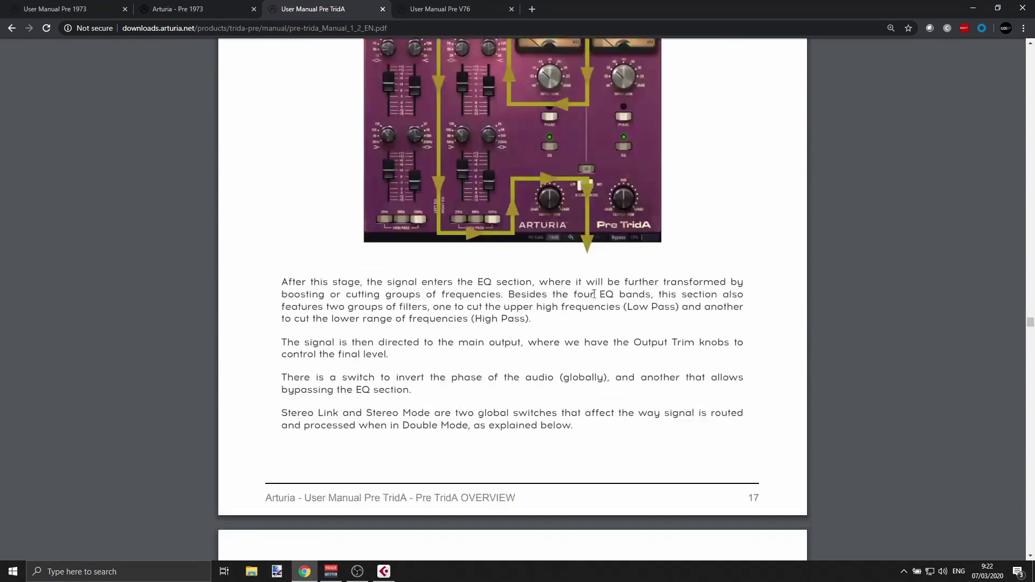
click(384, 571)
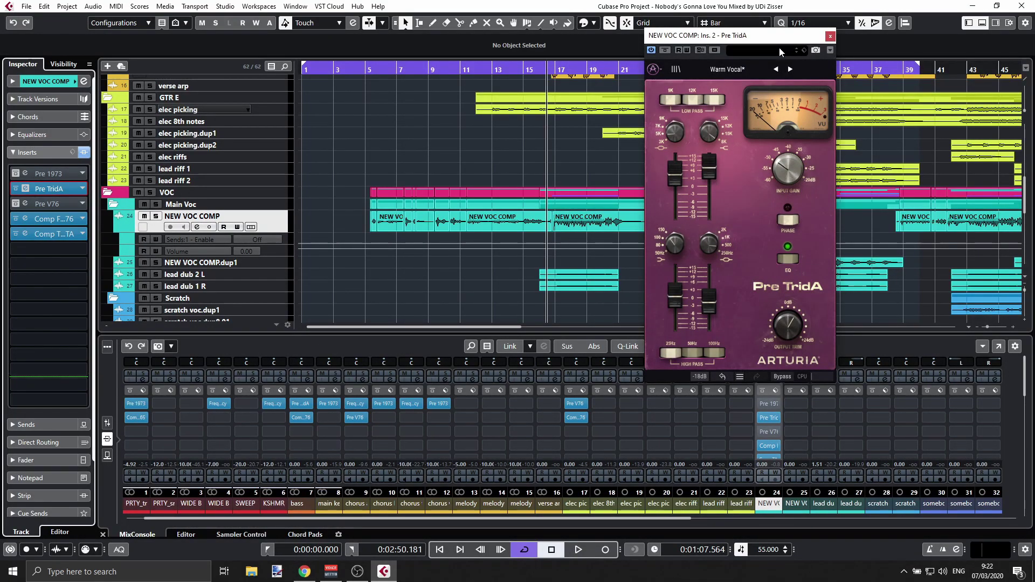
Set the Pre TridA high shelf gain to +6.12 dB and play the NEW VOC COMP track soloed
drag(780, 48, 653, 105)
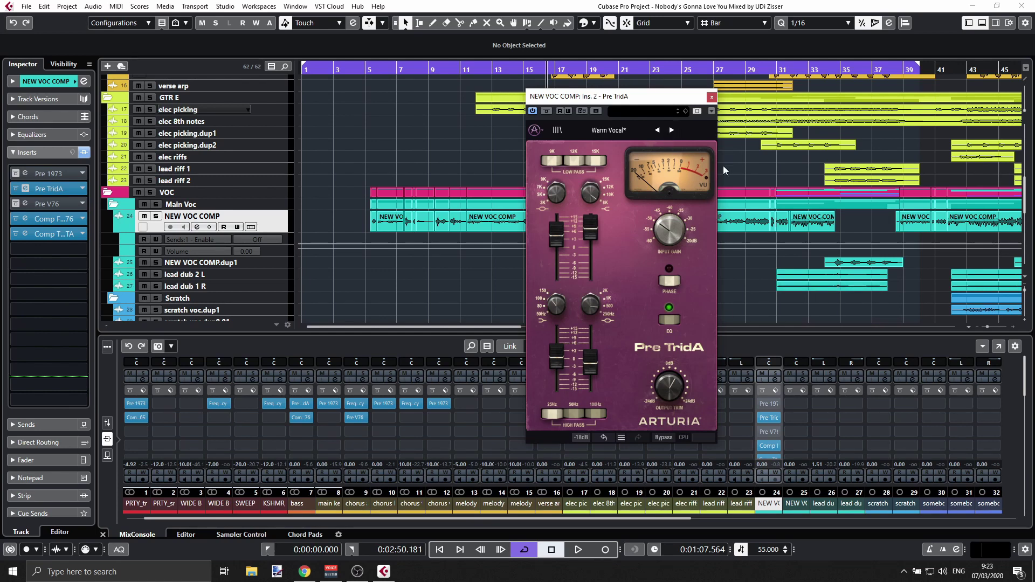
mouse_move(675, 235)
mouse_move(660, 396)
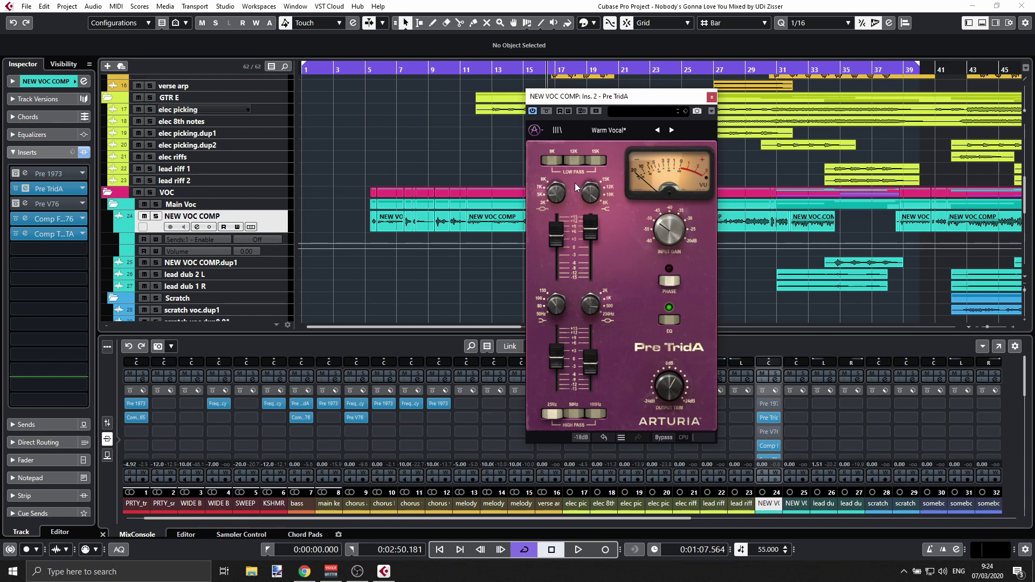
mouse_move(591, 195)
drag(591, 193, 591, 203)
drag(594, 189, 588, 233)
key(space)
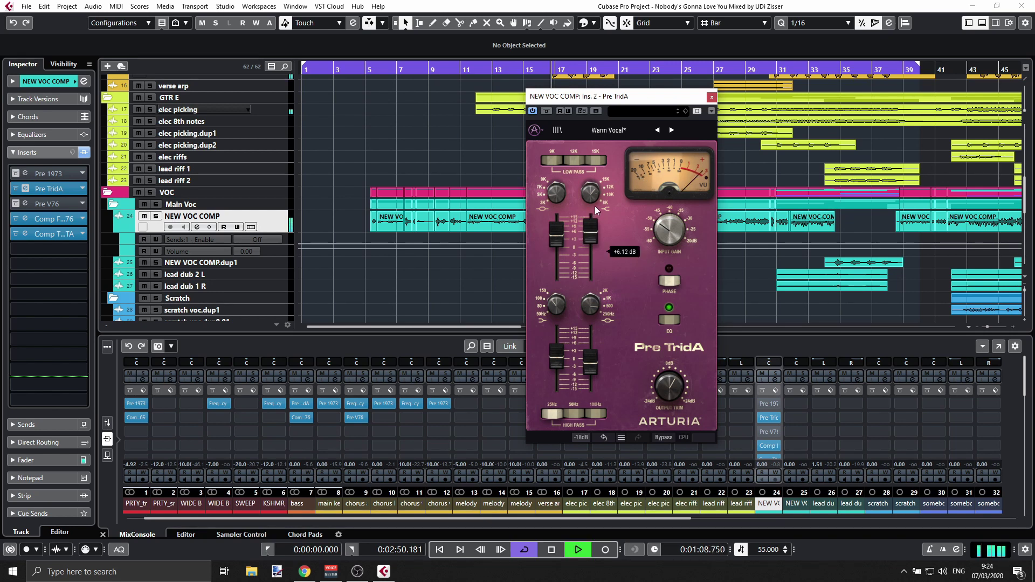
click(155, 216)
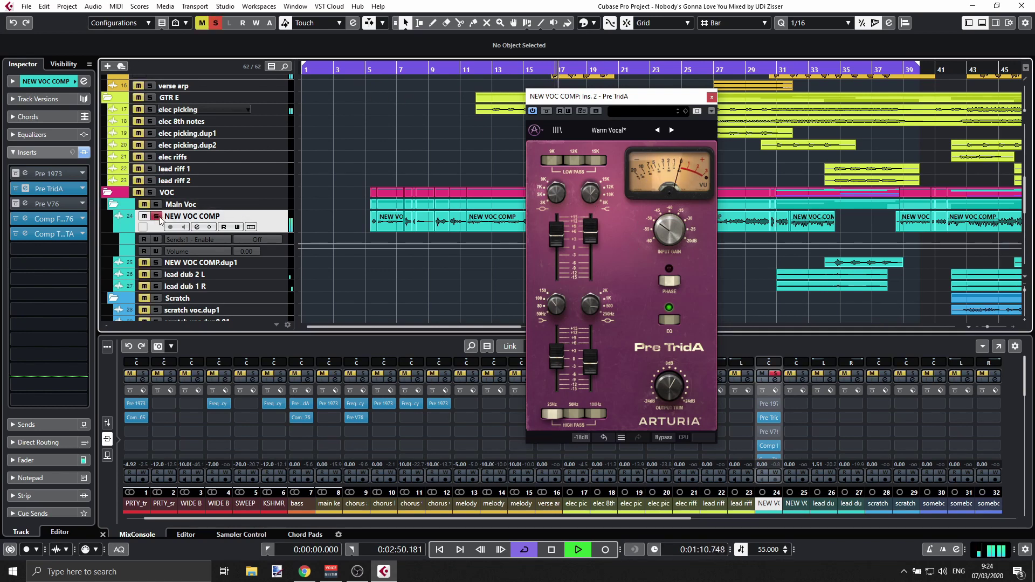
Fine-tune the Pre TridA shelf gains and set the high-mid gain to +5.43 dB during soloed playback, stopping the transport at the end
mouse_move(590, 192)
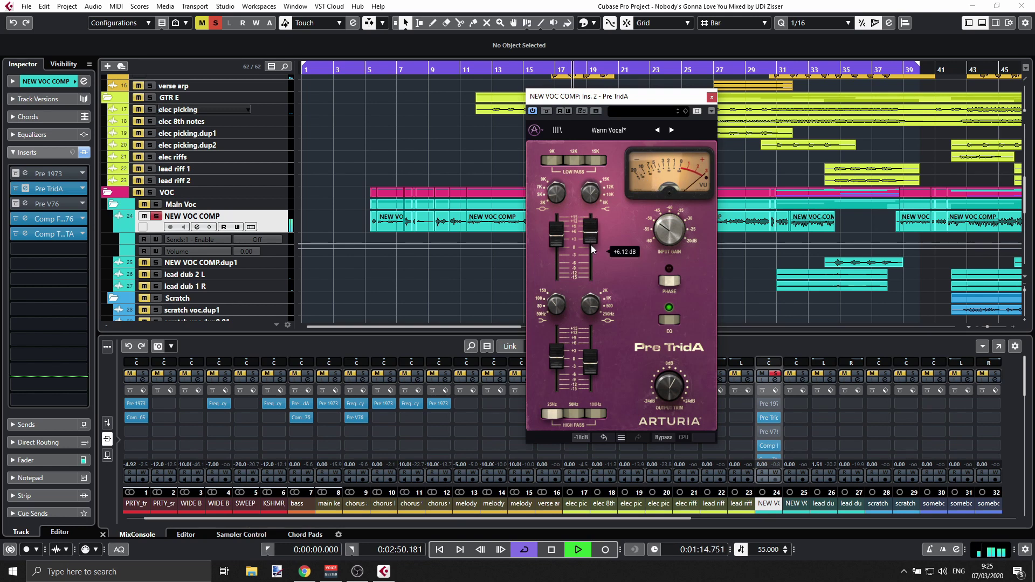
mouse_move(591, 227)
mouse_down()
mouse_move(591, 288)
mouse_move(590, 233)
mouse_up()
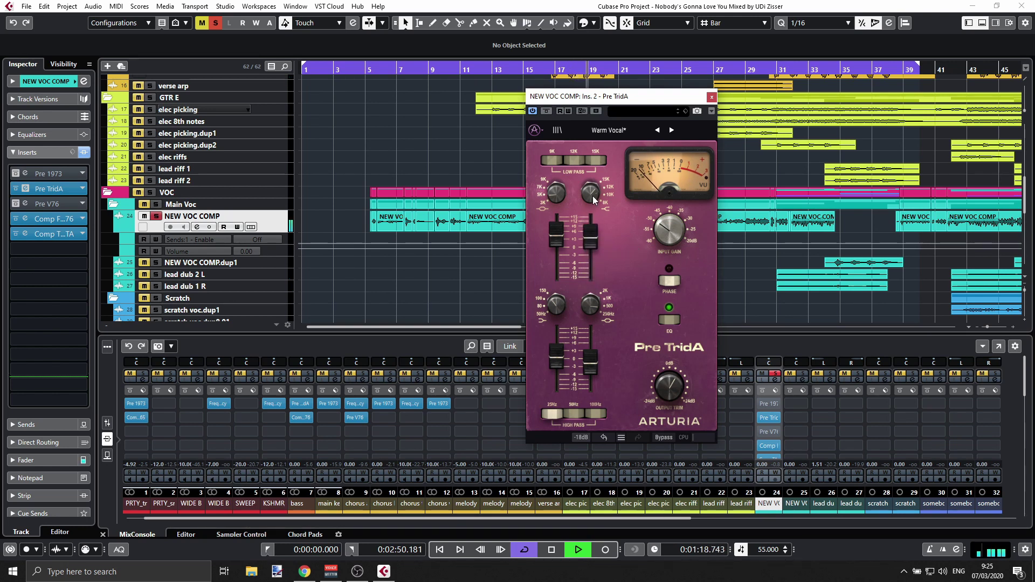
mouse_move(590, 192)
mouse_move(592, 244)
drag(591, 244, 558, 205)
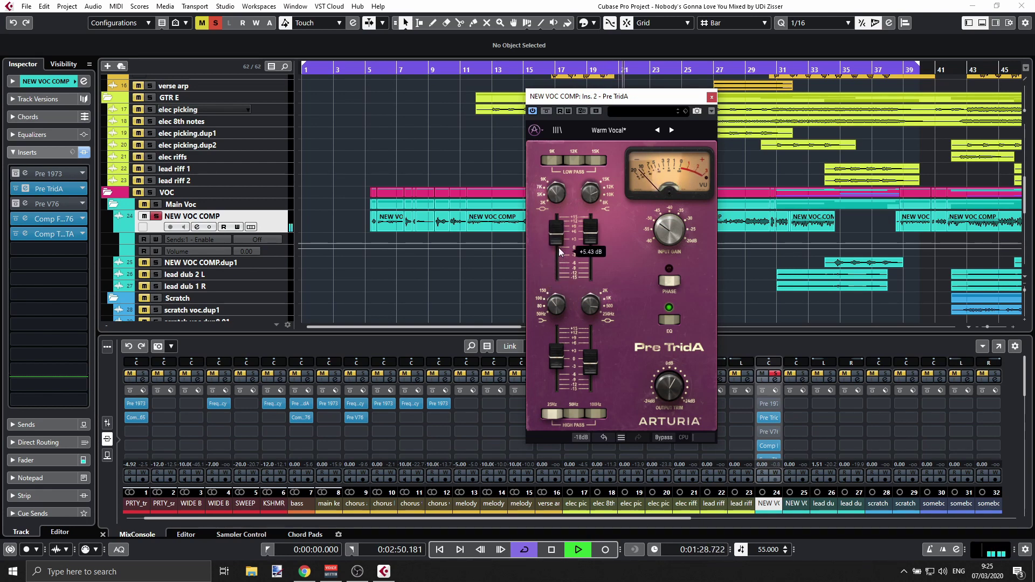
drag(555, 346, 555, 357)
key(space)
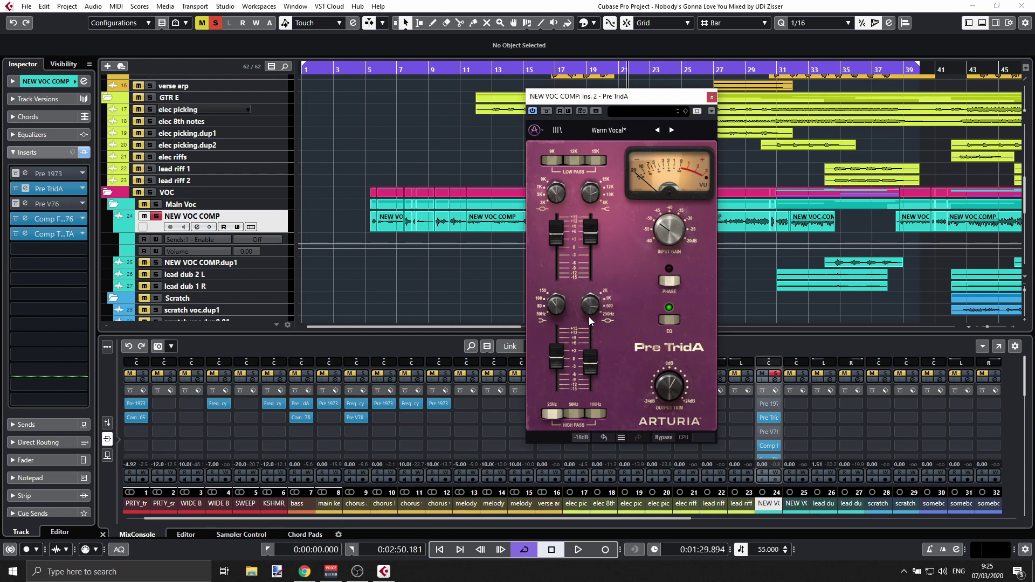
Try the Pre TridA low-mid frequency knob and engage the 50 Hz high-pass filter
mouse_move(594, 305)
drag(591, 305, 590, 299)
mouse_move(557, 308)
mouse_move(592, 392)
click(559, 419)
mouse_move(599, 303)
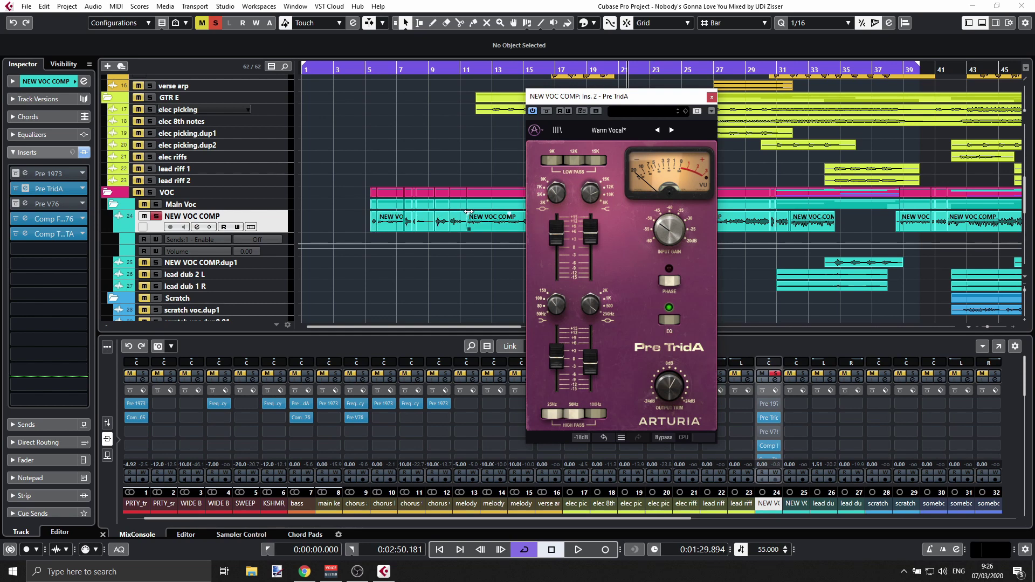
Play the soloed vocal, compare it with Pre TridA bypassed and active, and stop playback
key(space)
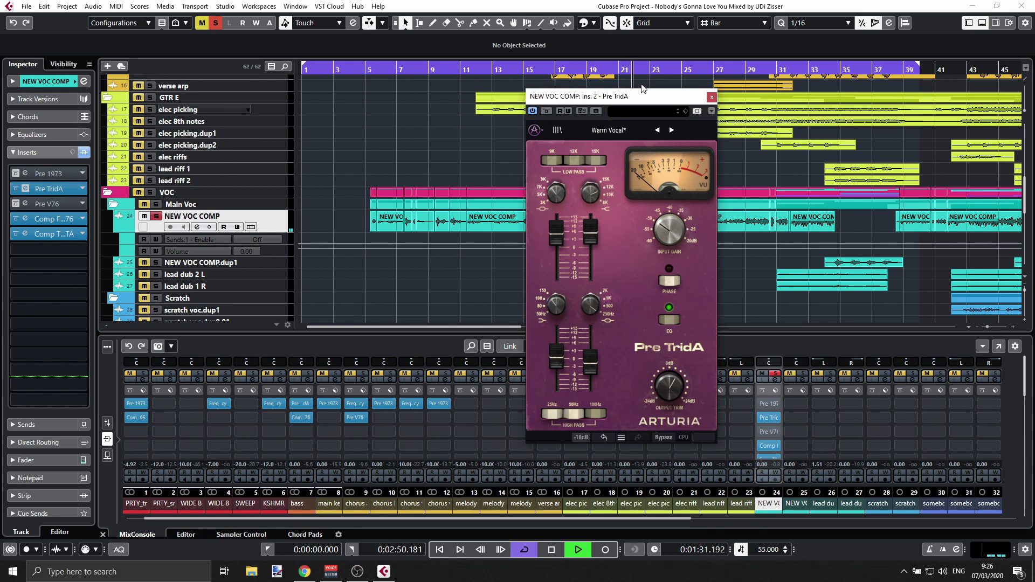
drag(464, 94, 464, 94)
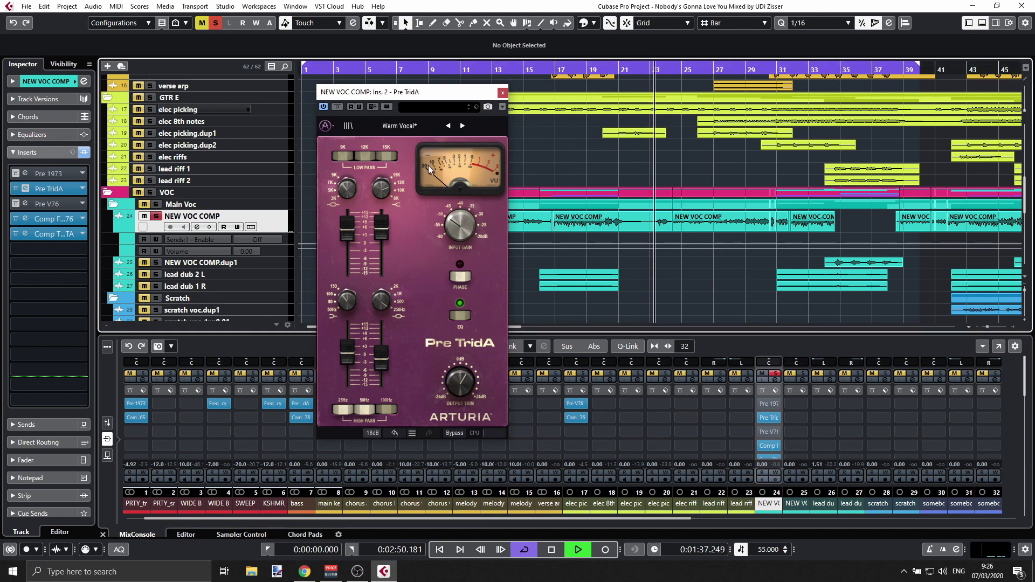
click(337, 107)
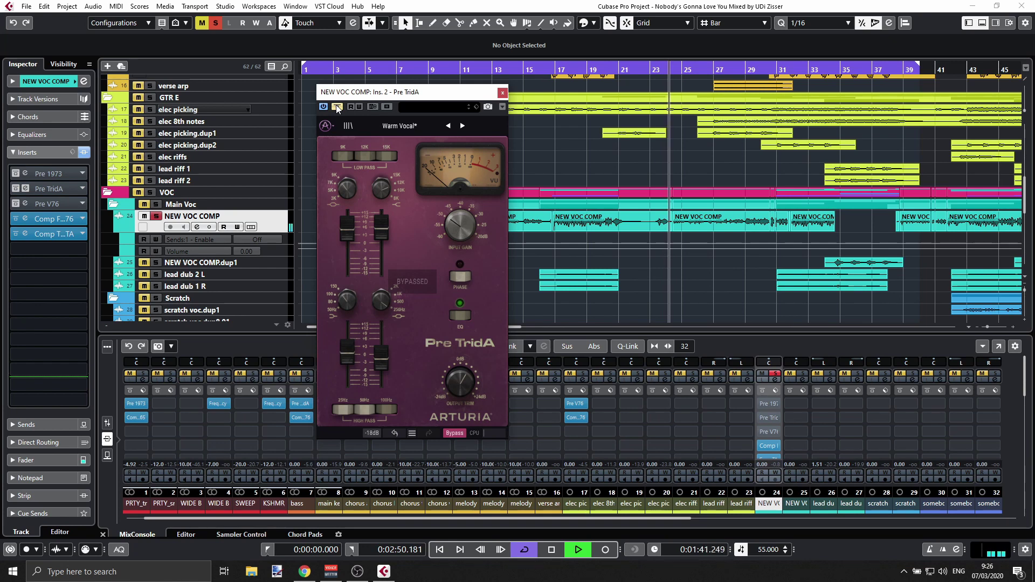
click(337, 107)
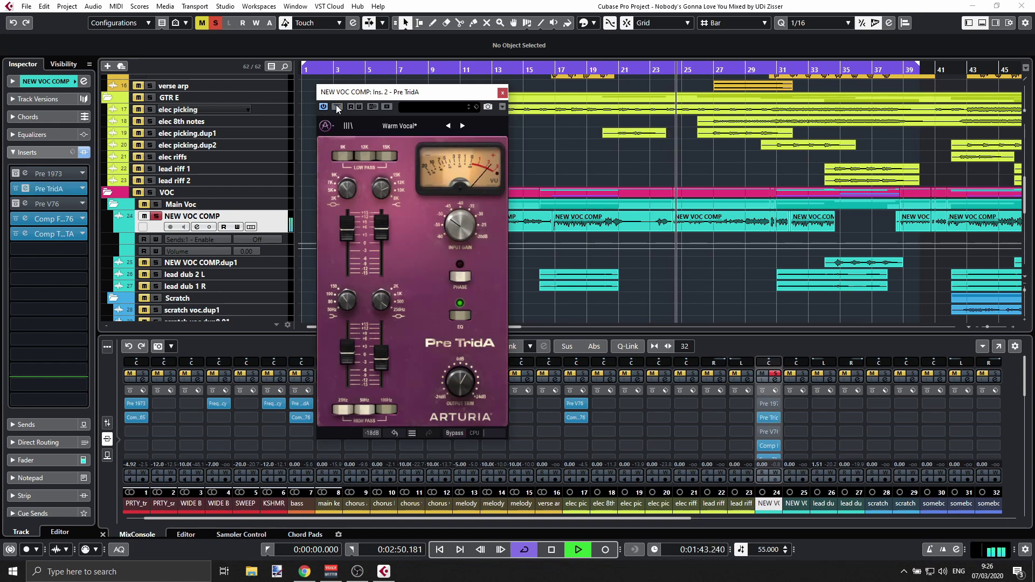
mouse_move(459, 226)
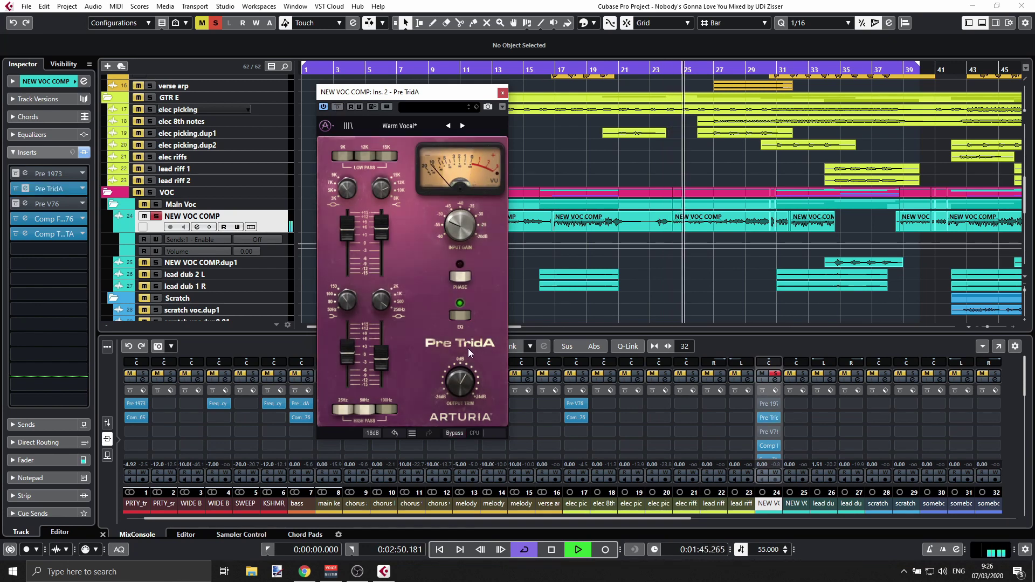
mouse_move(469, 377)
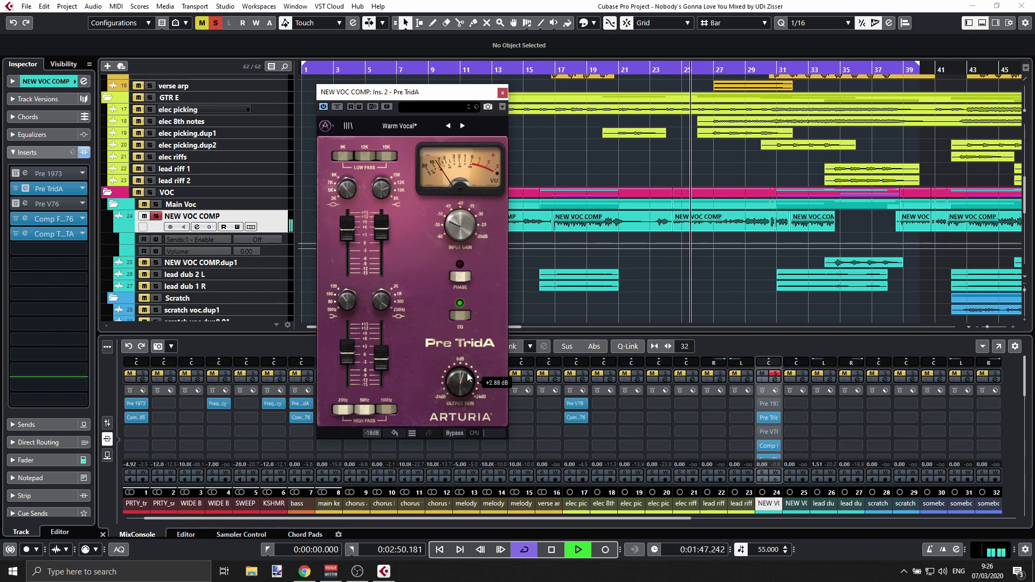
click(339, 107)
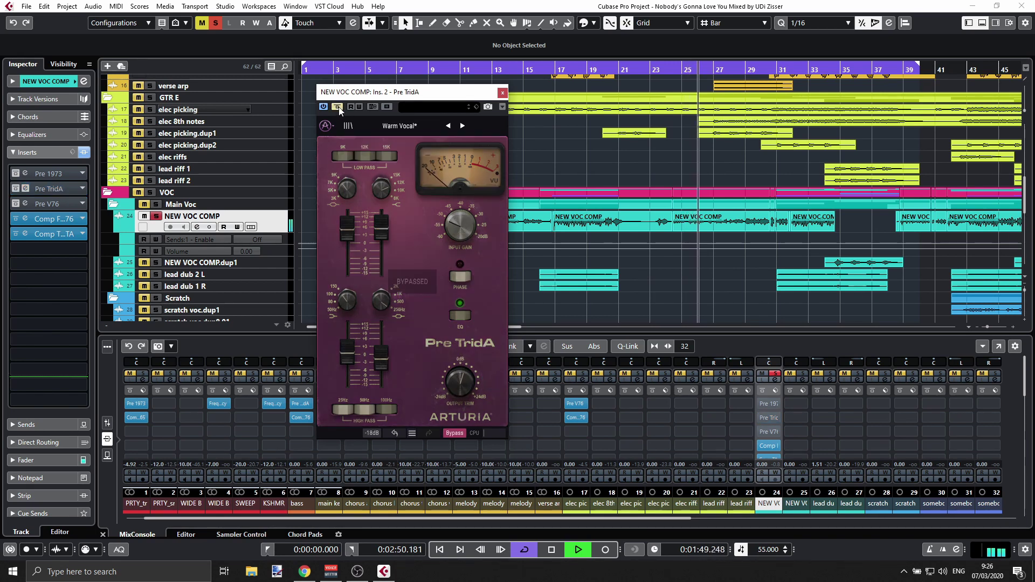
click(338, 107)
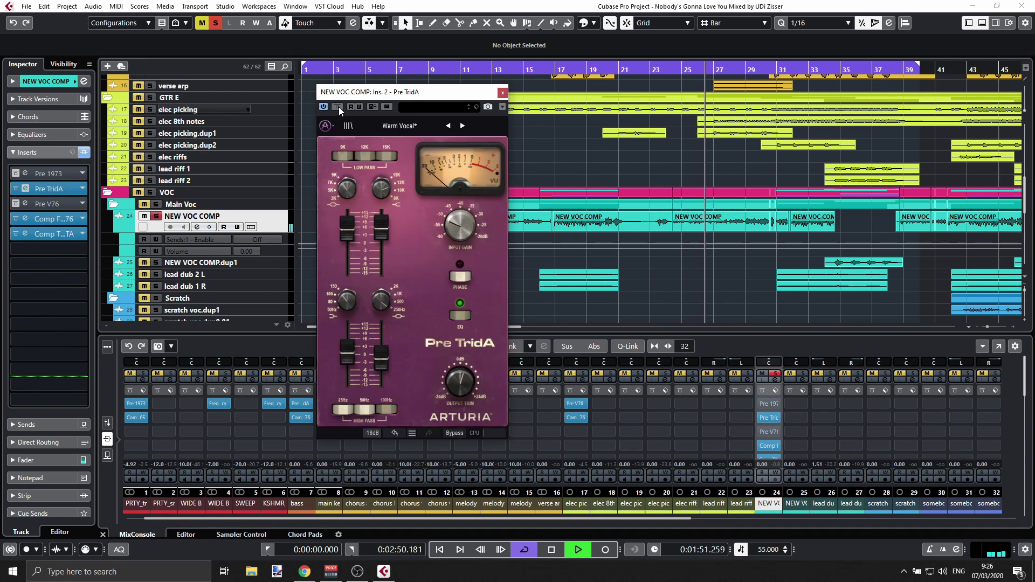
key(space)
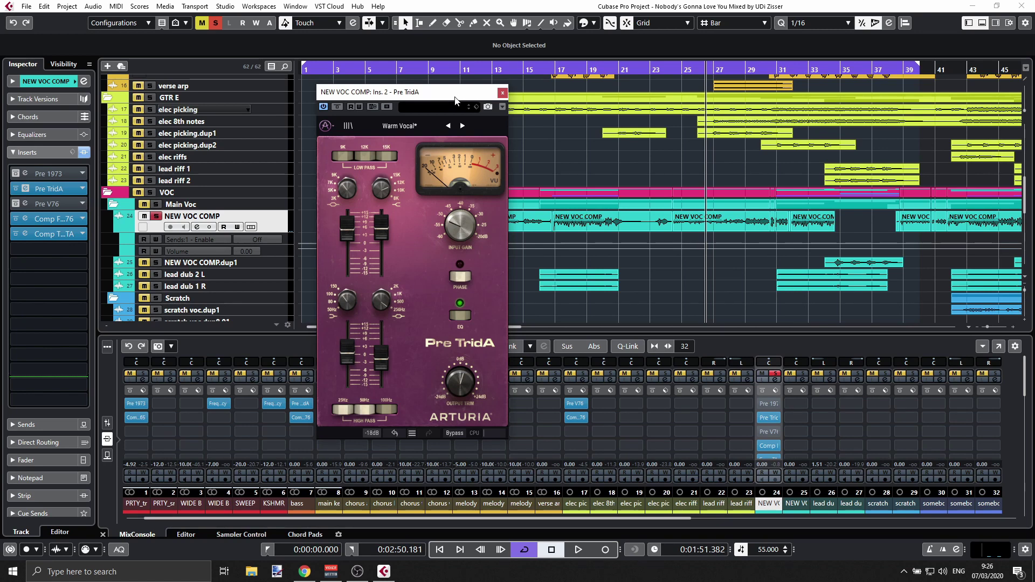
Replace the Pre TridA window with the Pre V76 one, bypassing Pre TridA and activating Pre V76 on the vocal track
drag(454, 100, 556, 104)
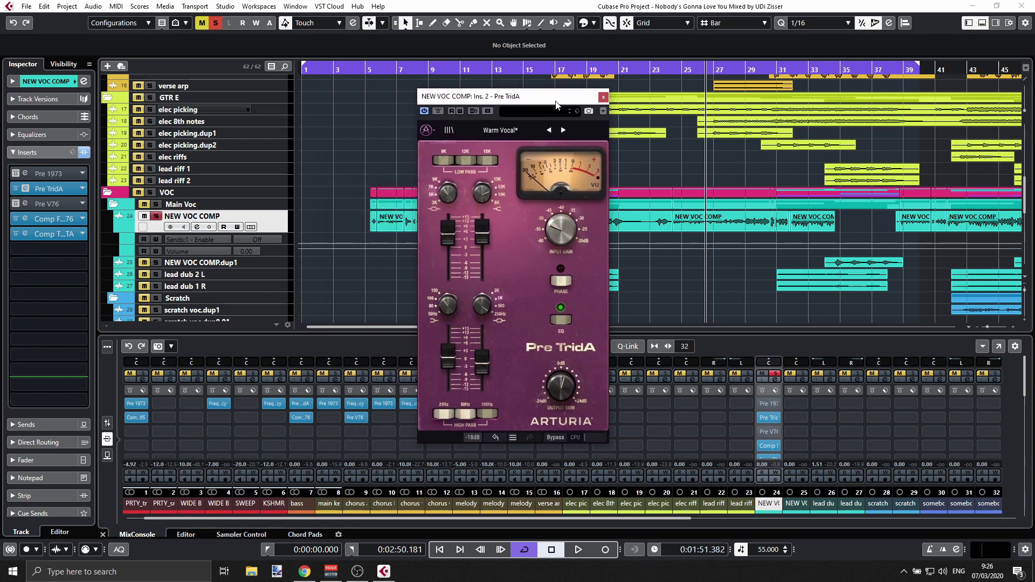
click(603, 97)
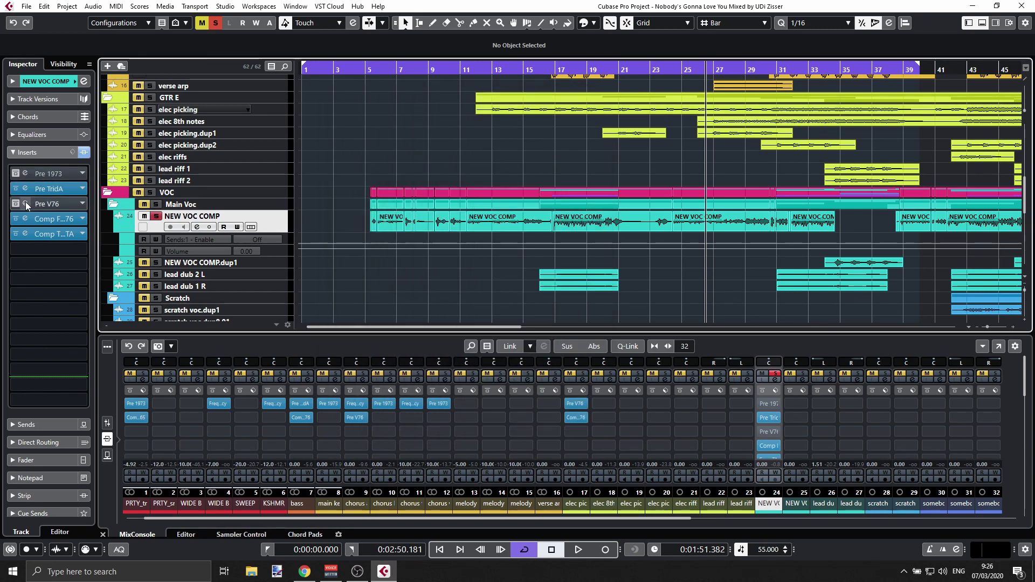
click(48, 205)
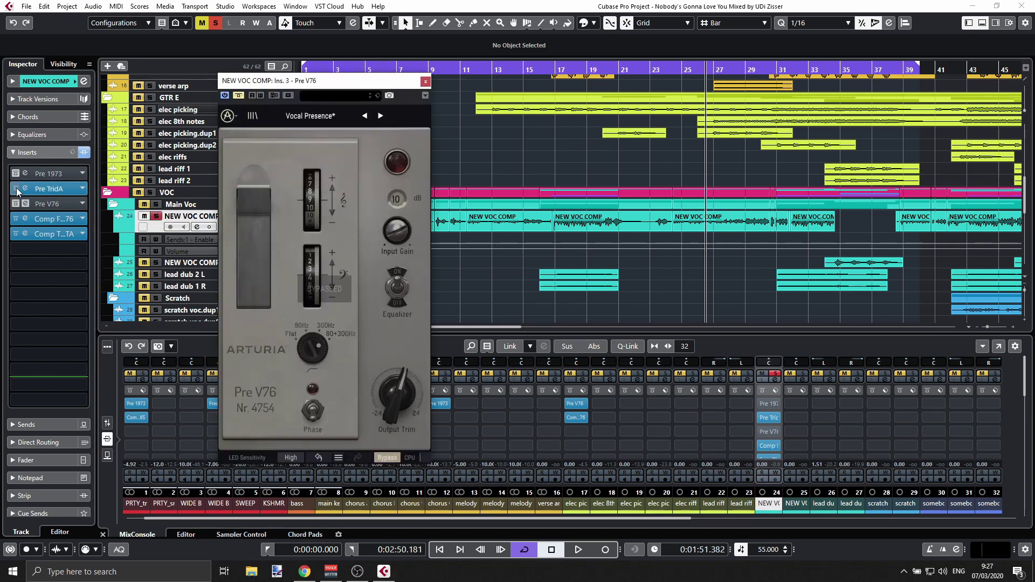
drag(319, 88, 458, 92)
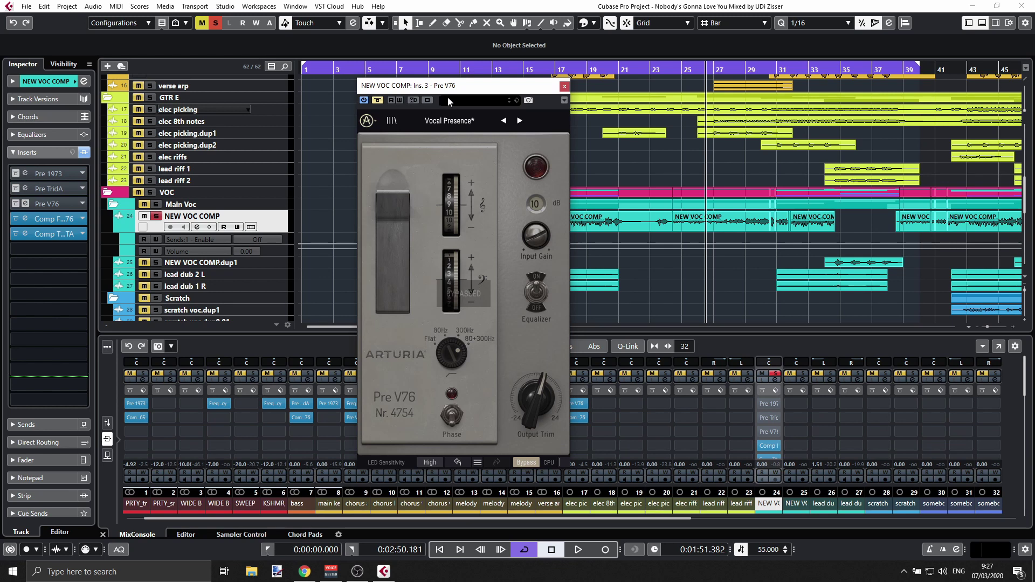
click(377, 101)
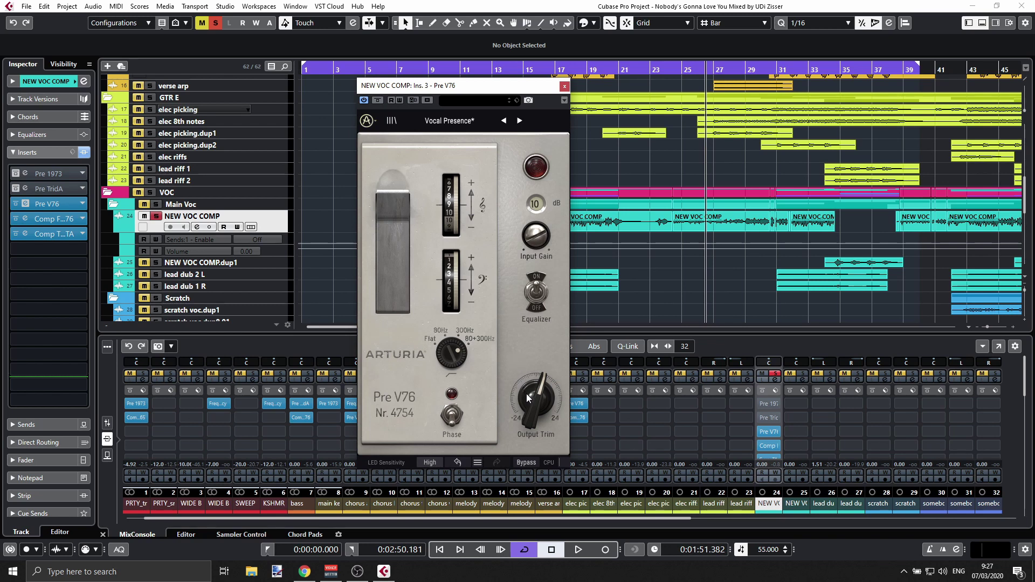
mouse_move(528, 396)
Switch to Chrome, examine the Signal Flow and preamp sections of the Pre V76 user manual, and return to Cubase
click(305, 571)
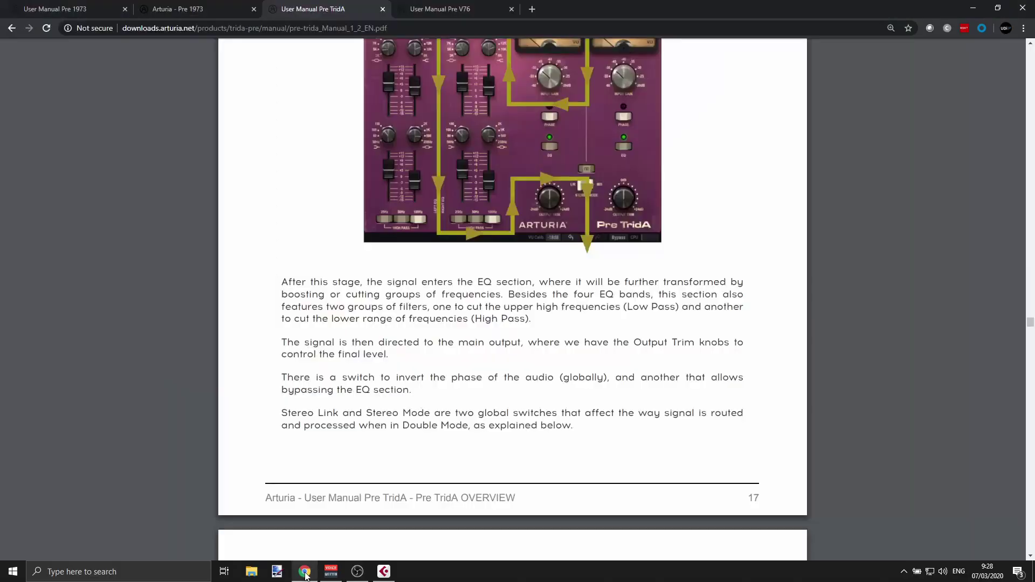
click(431, 9)
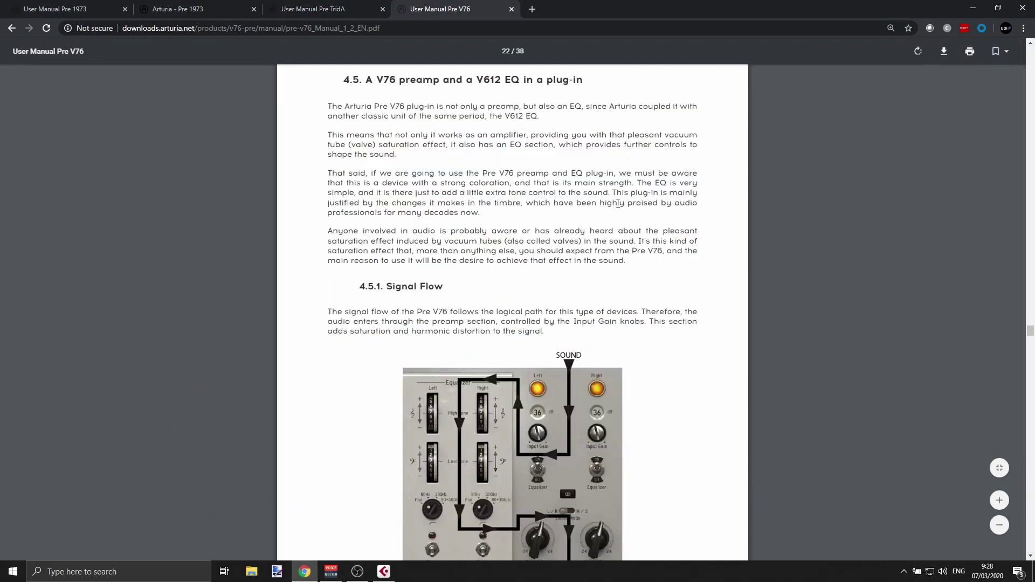
scroll(636, 416, down, 4)
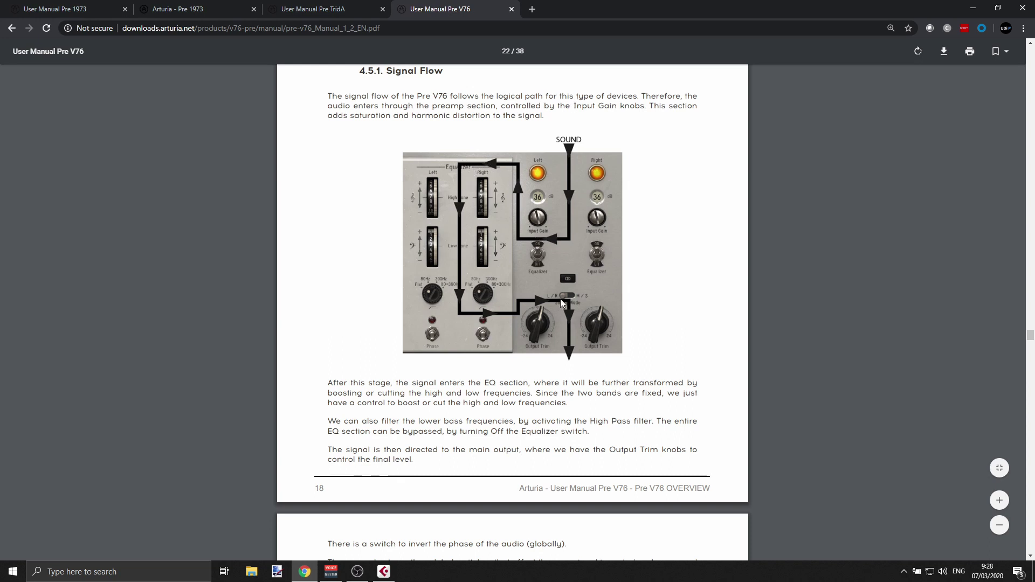
scroll(553, 417, down, 5)
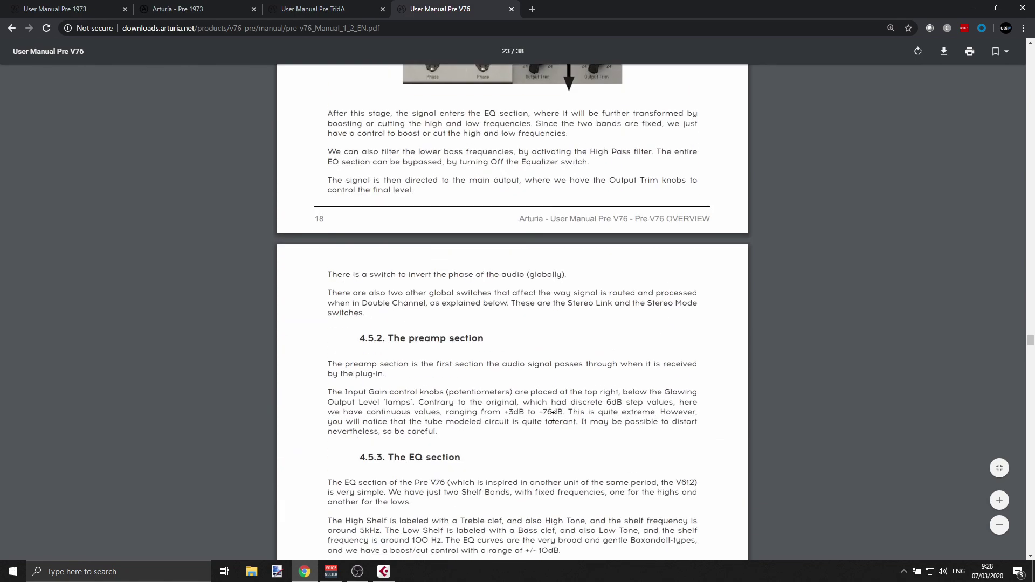
scroll(553, 416, down, 7)
scroll(552, 416, up, 15)
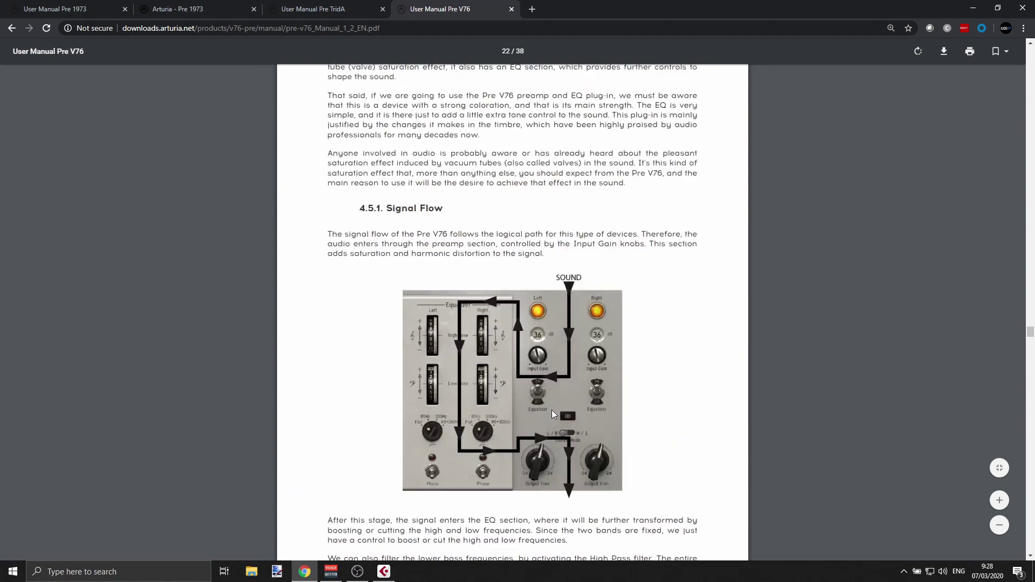
scroll(553, 414, up, 10)
scroll(550, 418, down, 4)
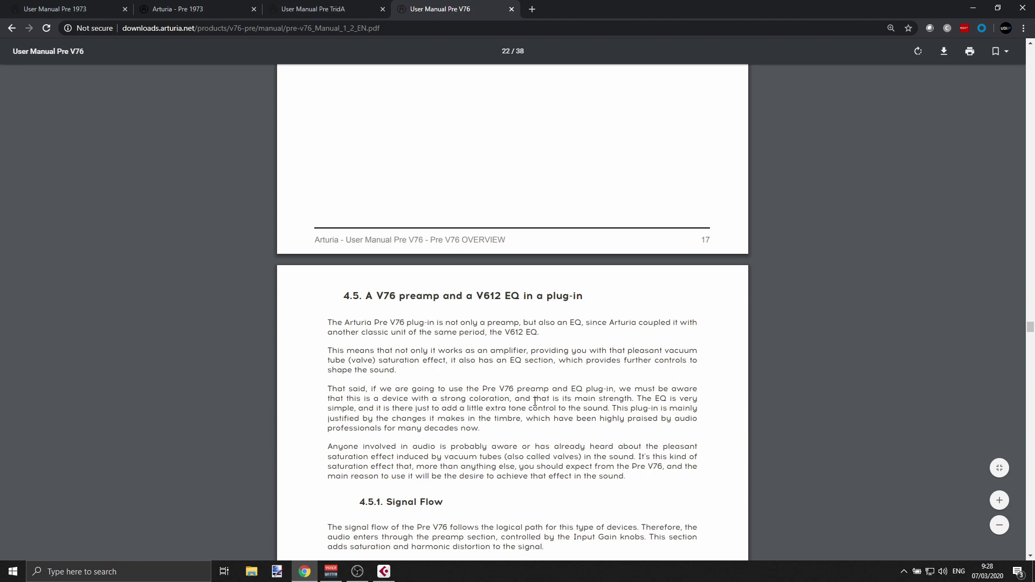
scroll(532, 406, up, 8)
click(377, 574)
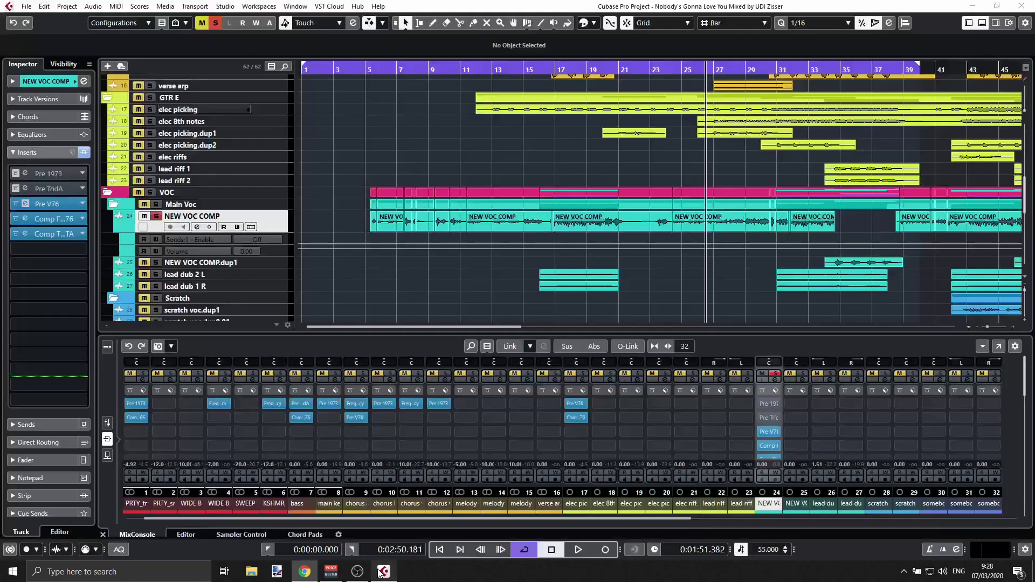
Raise the Pre V76 input gain to about 17 dB and adjust its treble wheel while the vocal plays, stopping playback and closing the plug-in
key(space)
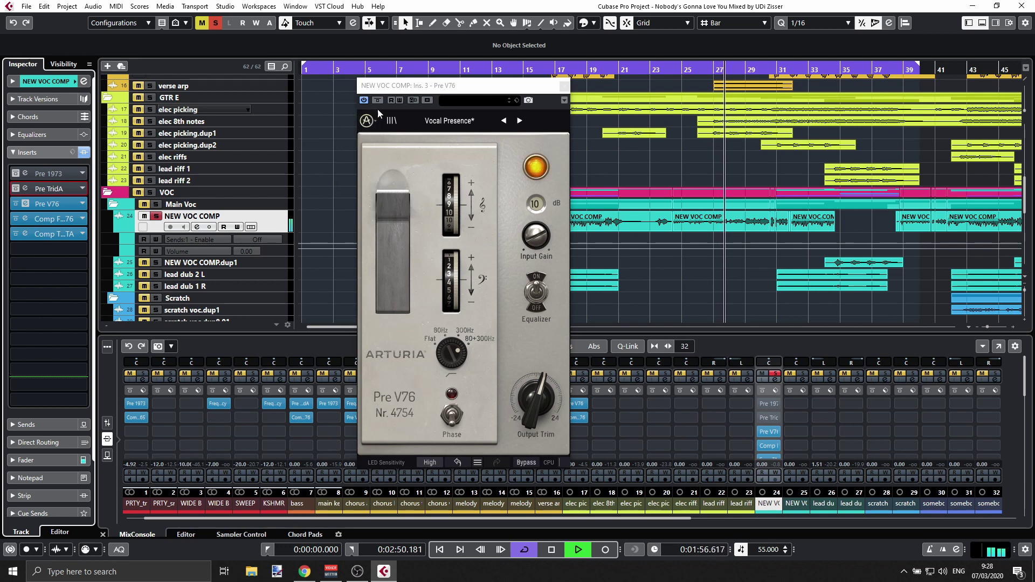
mouse_move(536, 235)
mouse_down()
mouse_move(536, 213)
mouse_move(535, 222)
mouse_up()
drag(451, 199, 453, 235)
key(space)
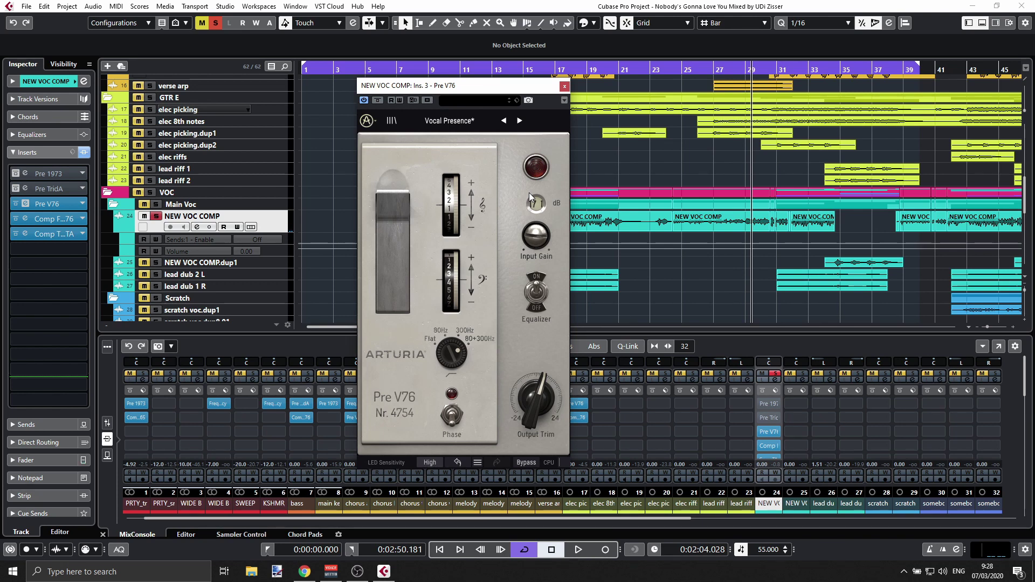
mouse_move(447, 353)
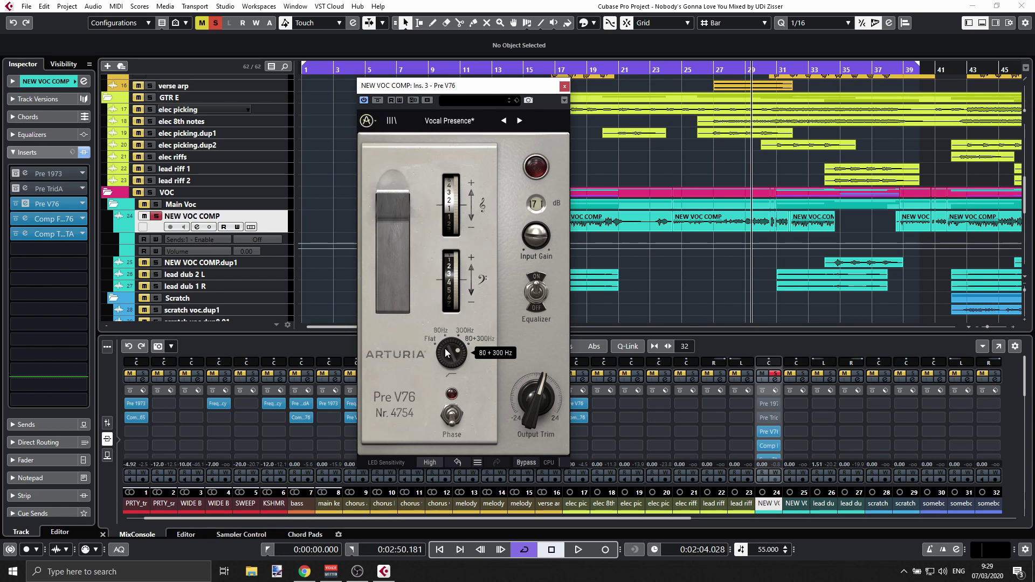
click(565, 86)
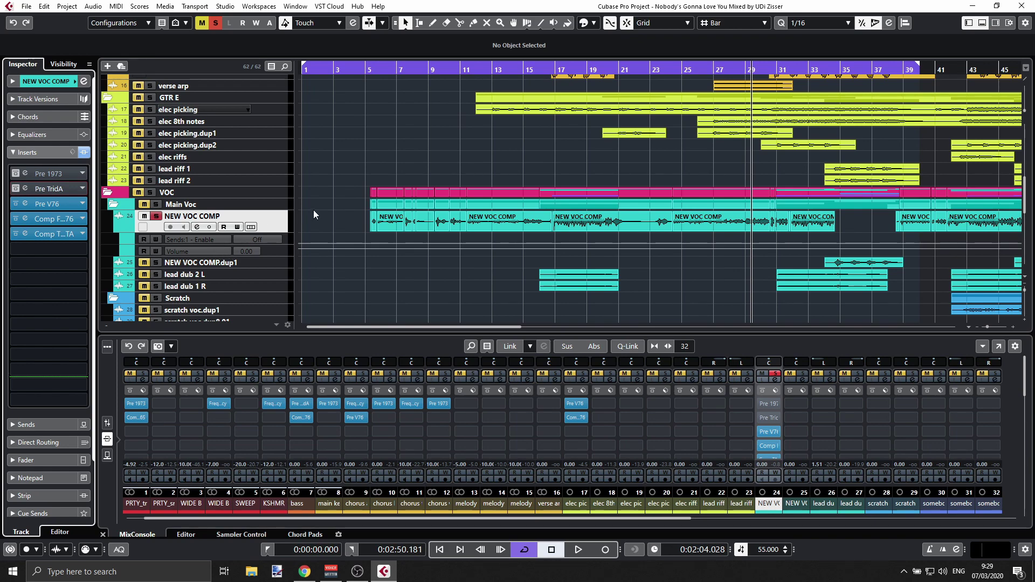
Look through the project's tracks from the lead vocal up past the guitars, keys and bass to the drums
scroll(314, 214, up, 3)
scroll(314, 214, up, 4)
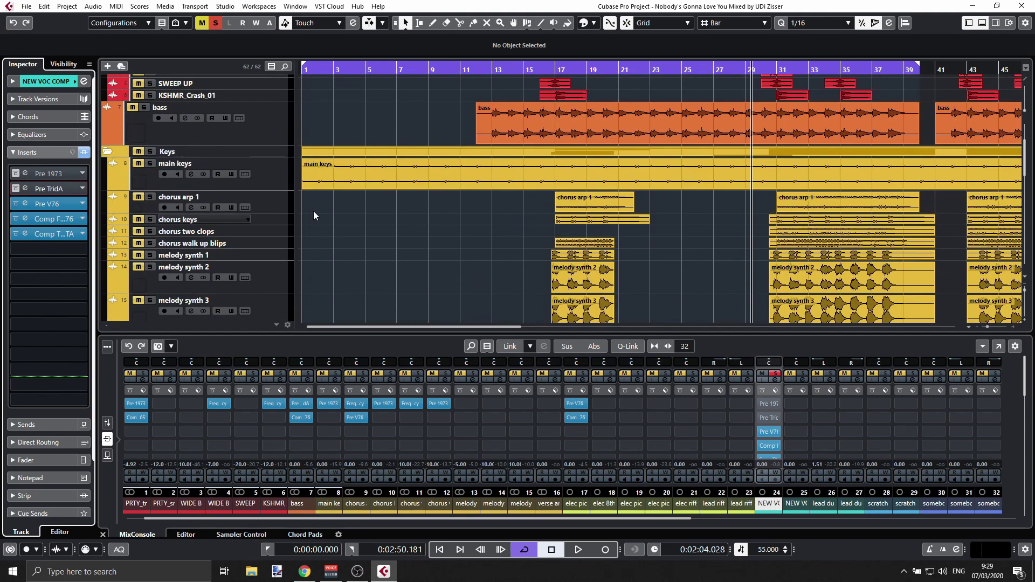
scroll(314, 216, down, 4)
scroll(314, 216, up, 4)
scroll(300, 216, down, 1)
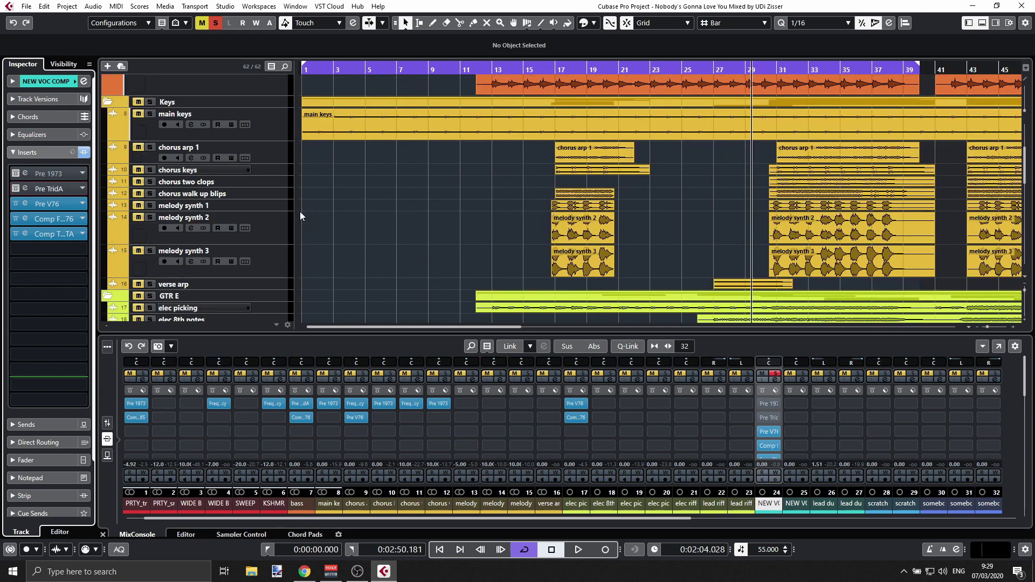
scroll(225, 215, down, 4)
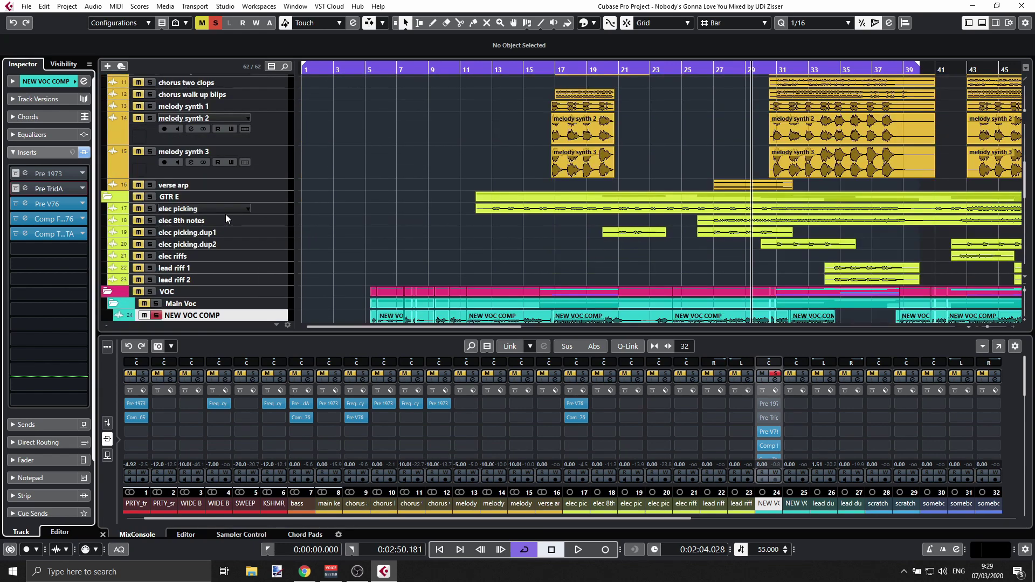
scroll(282, 213, up, 2)
scroll(282, 213, up, 3)
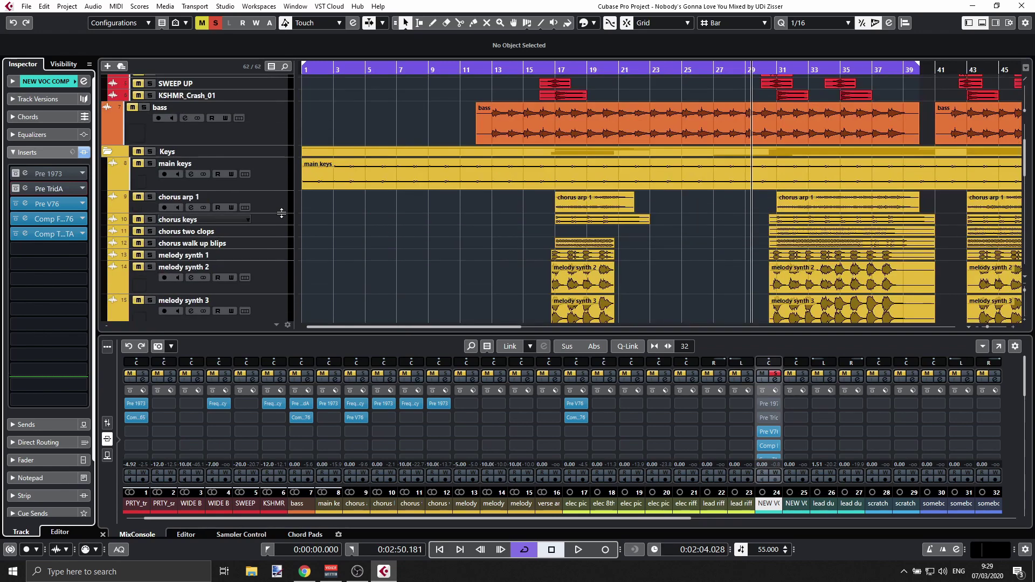
scroll(282, 213, up, 2)
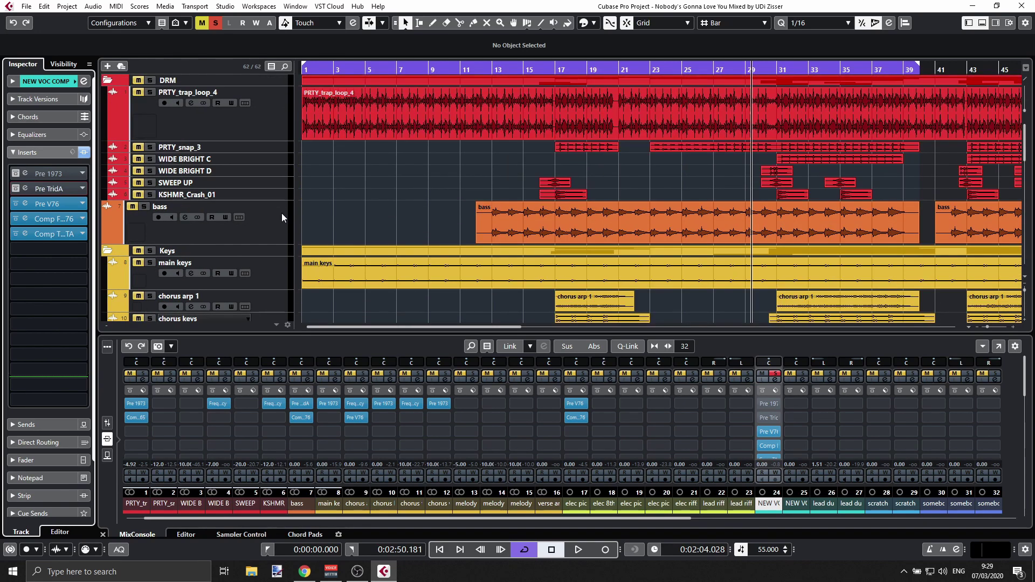
Clear the lead vocal's solo and solo the PRTY_trap_loop_4 drum track instead
scroll(281, 212, down, 4)
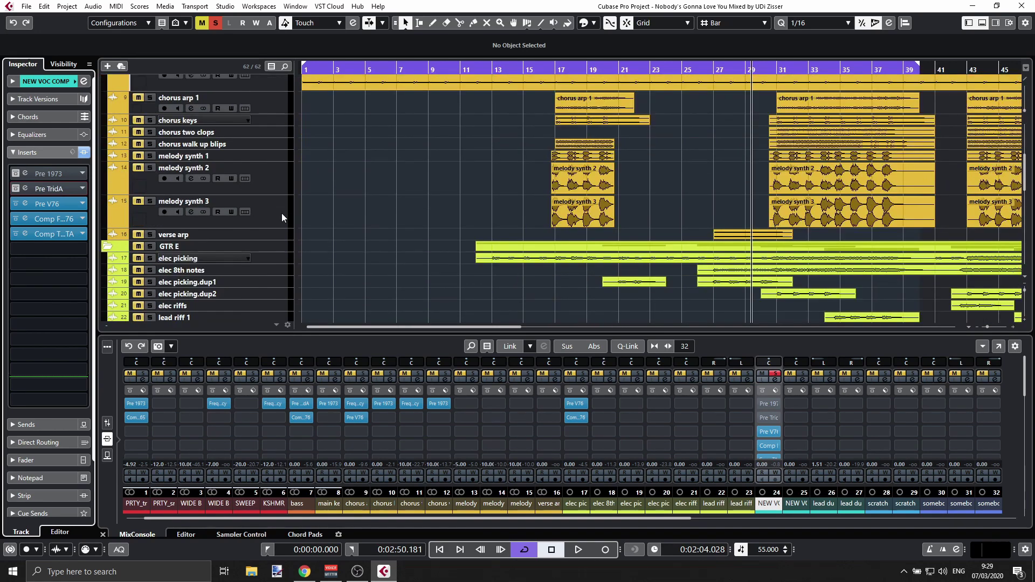
scroll(563, 216, down, 3)
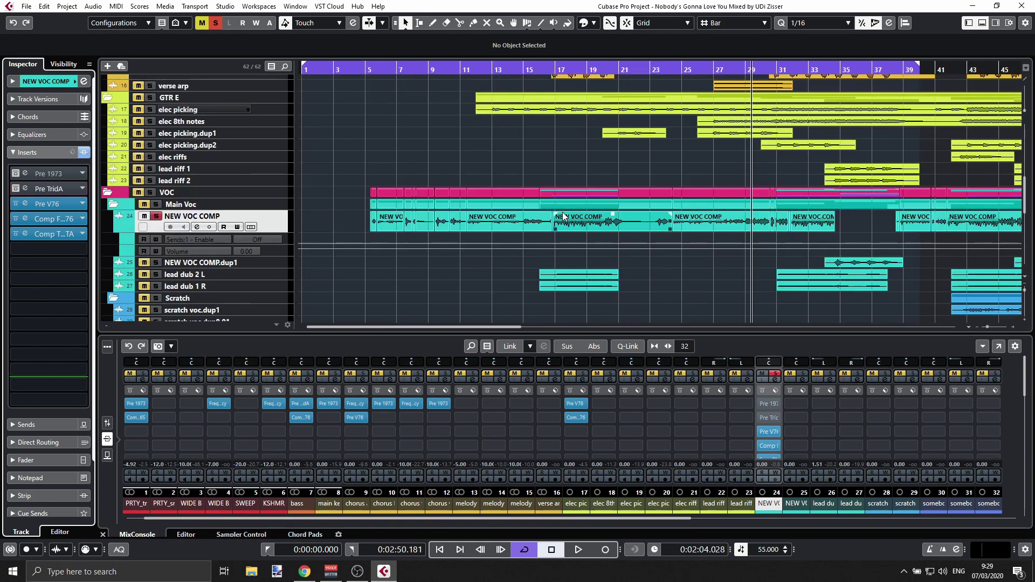
scroll(563, 216, up, 7)
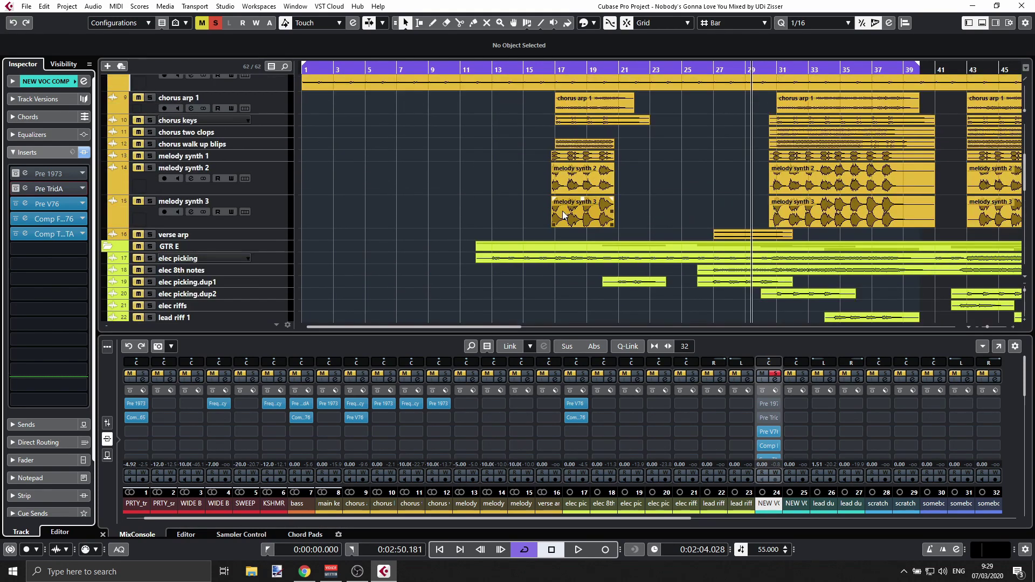
scroll(562, 212, up, 1)
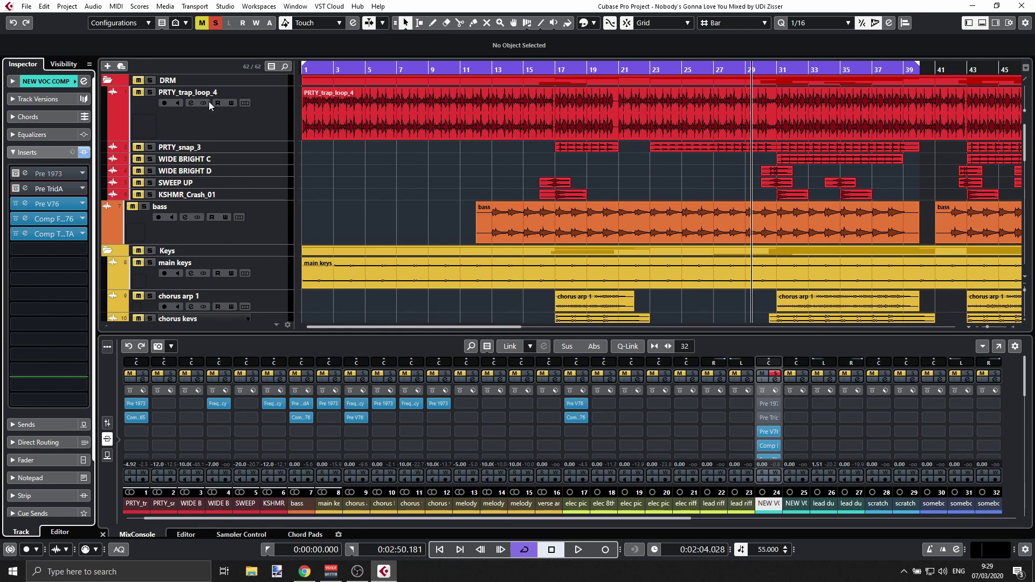
click(150, 125)
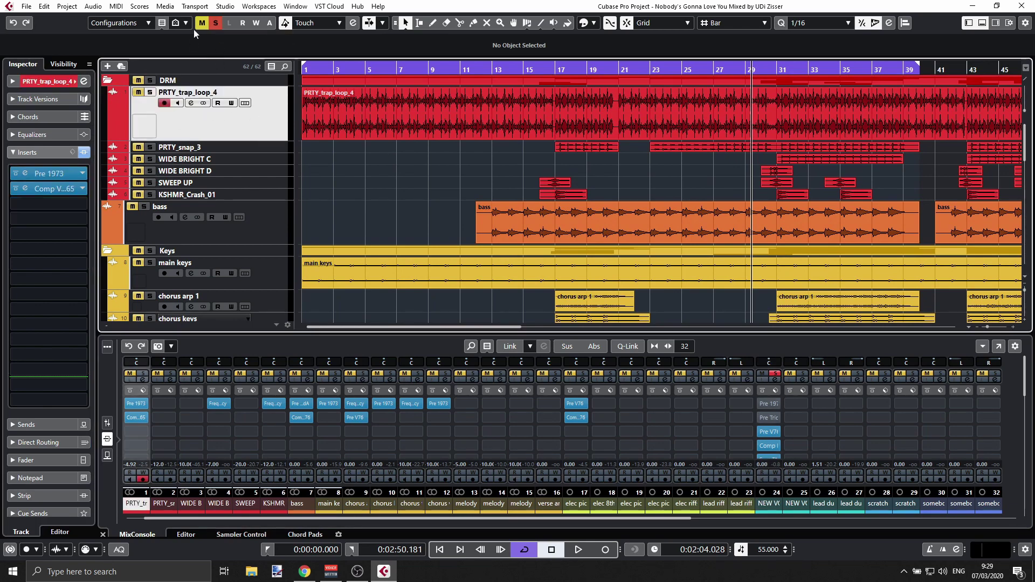
click(215, 23)
click(149, 93)
Open Pre 1973 on the trap loop, switch it to M/S stereo mode, and adjust the side high-shelf gain during playback
double_click(44, 174)
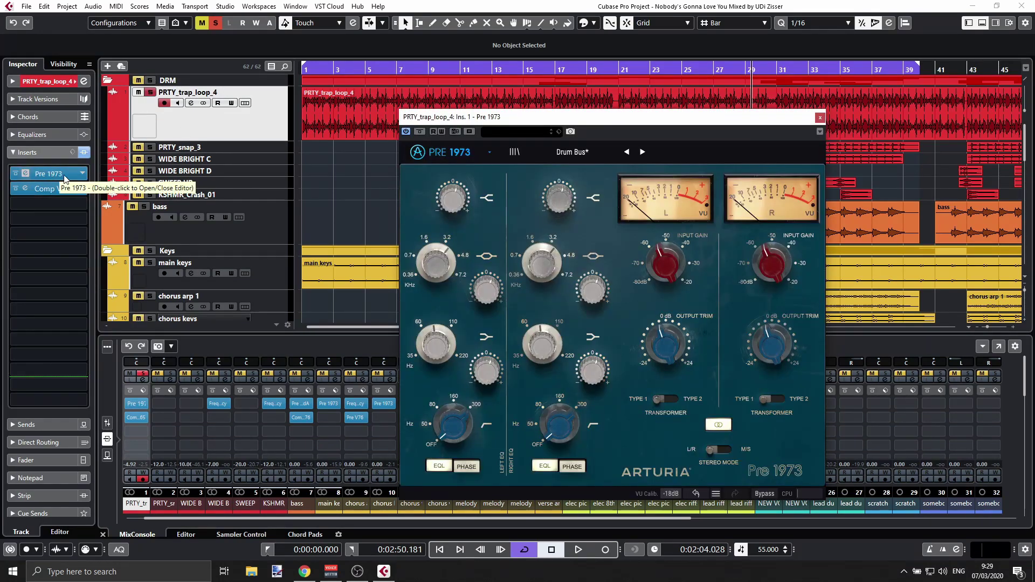
drag(684, 122, 614, 82)
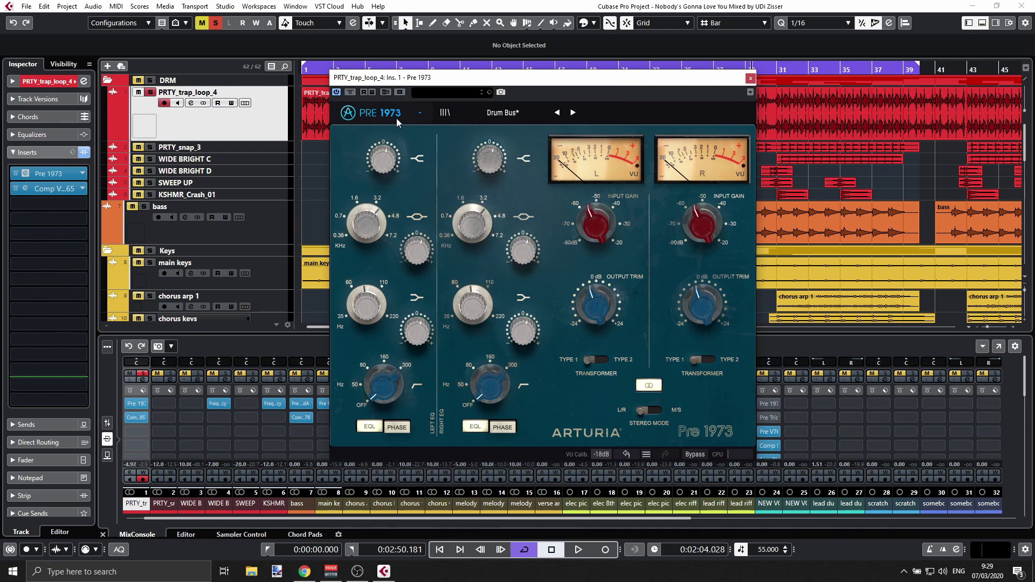
mouse_move(493, 386)
click(633, 410)
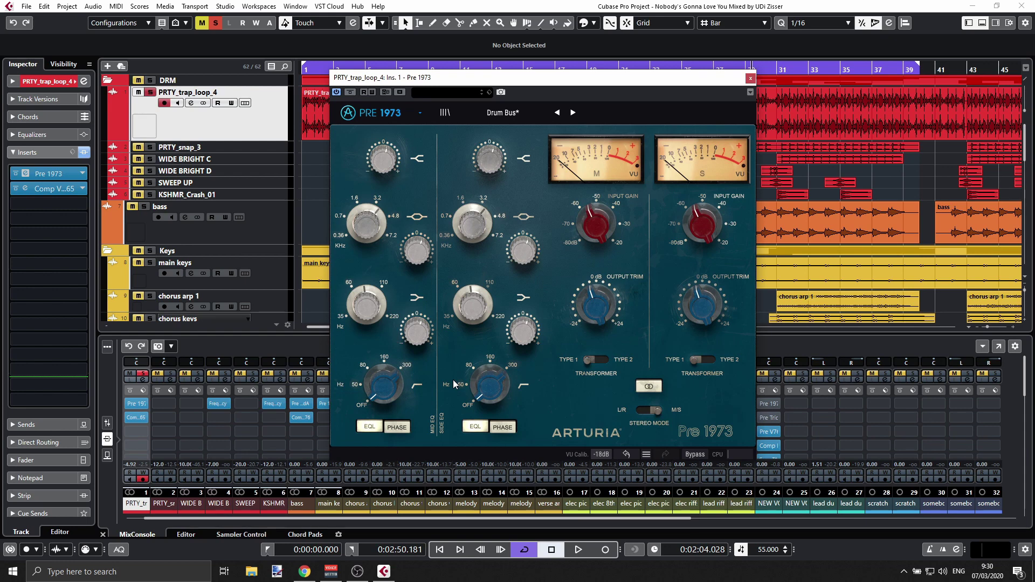
key(space)
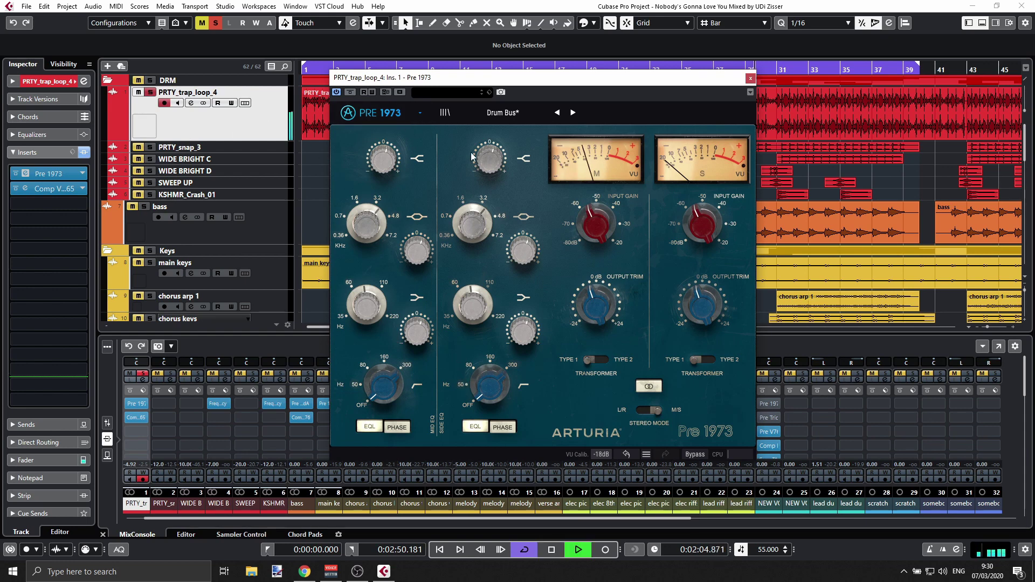
mouse_move(490, 158)
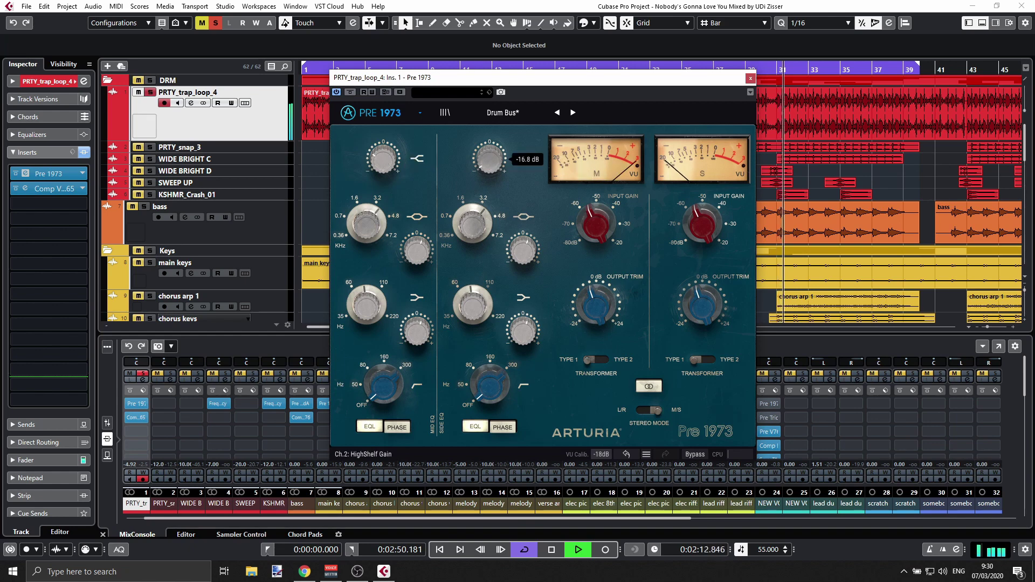
drag(486, 164, 485, 153)
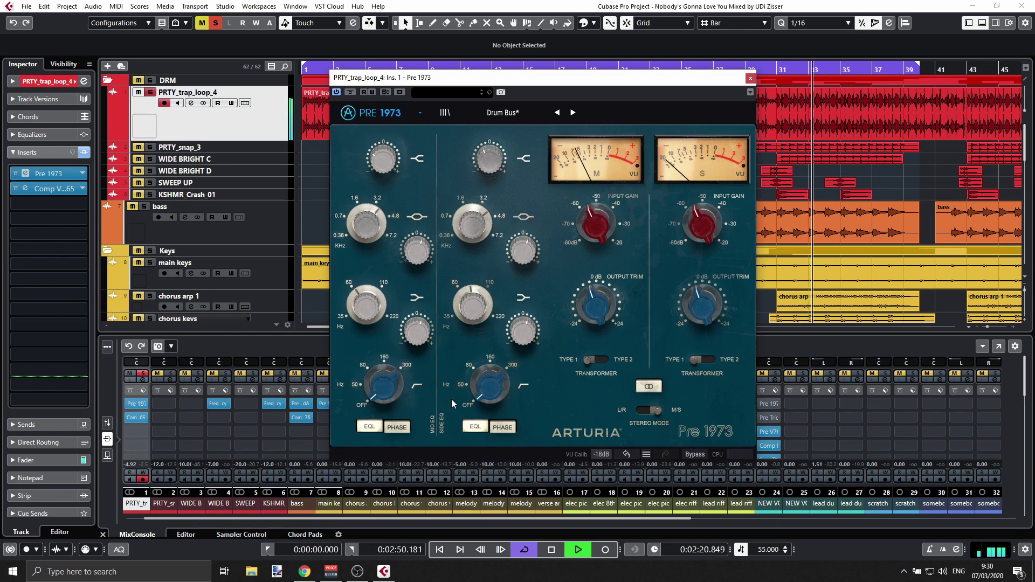
Raise the side high-pass frequency and set the side low-shelf frequency to about 92 Hz, stopping playback and closing Pre 1973
drag(488, 384, 522, 351)
mouse_move(474, 303)
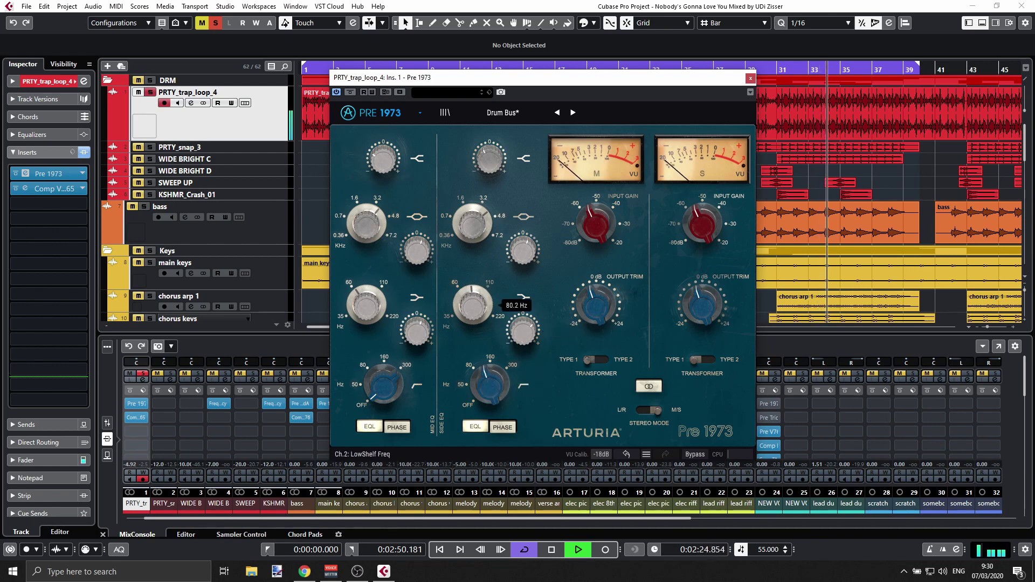
drag(474, 304, 475, 306)
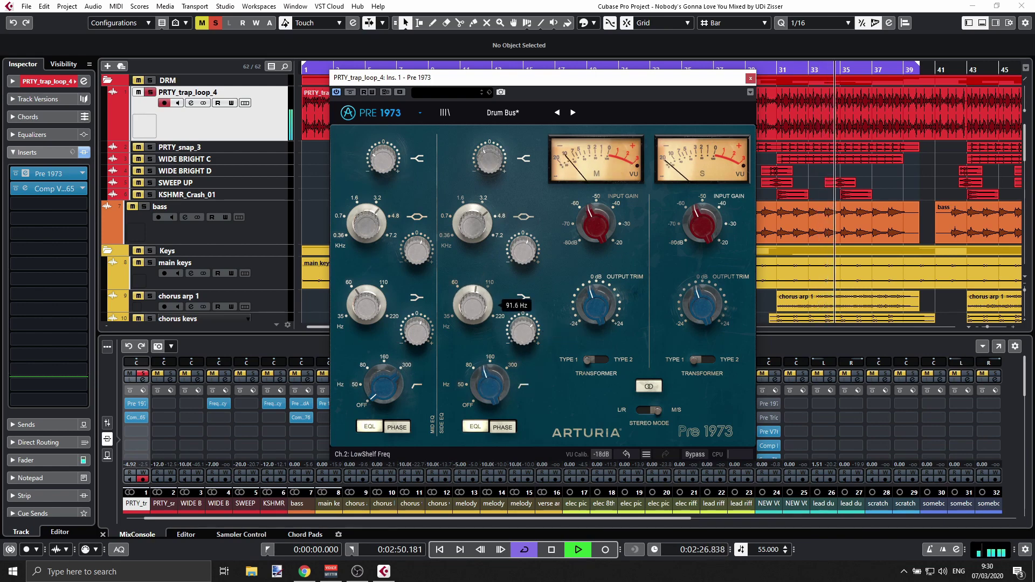
mouse_move(465, 242)
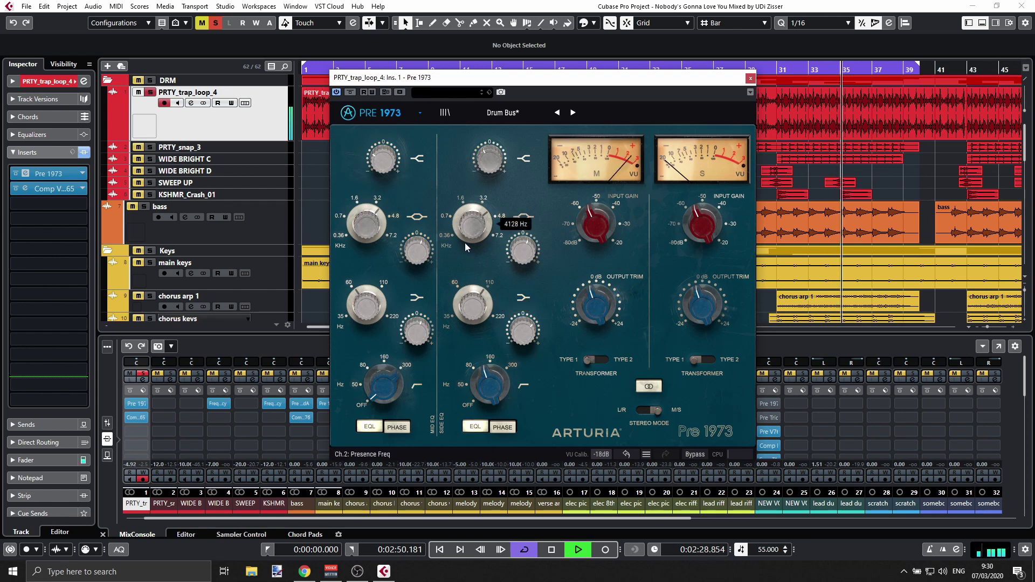
key(space)
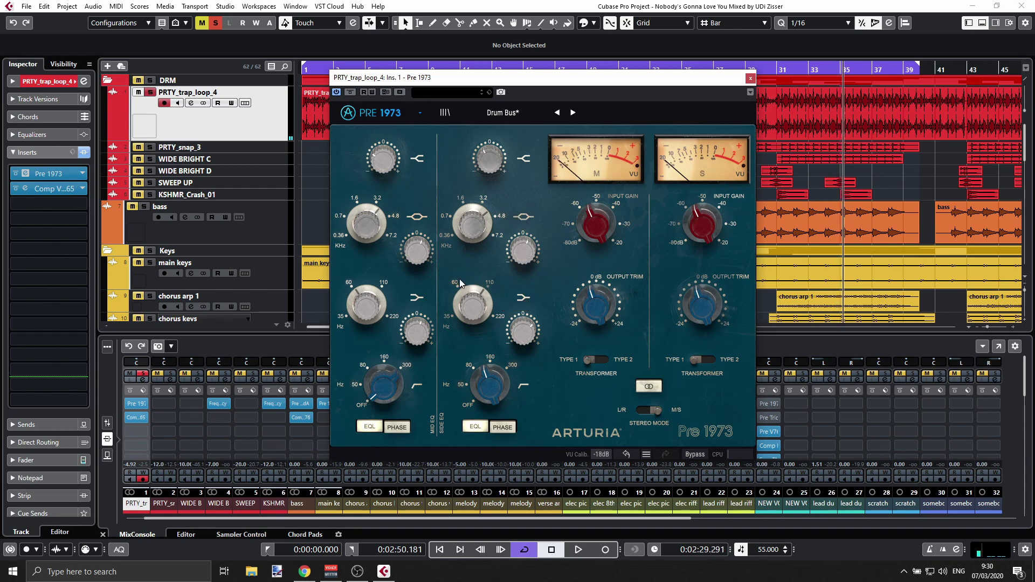
mouse_move(488, 387)
click(750, 78)
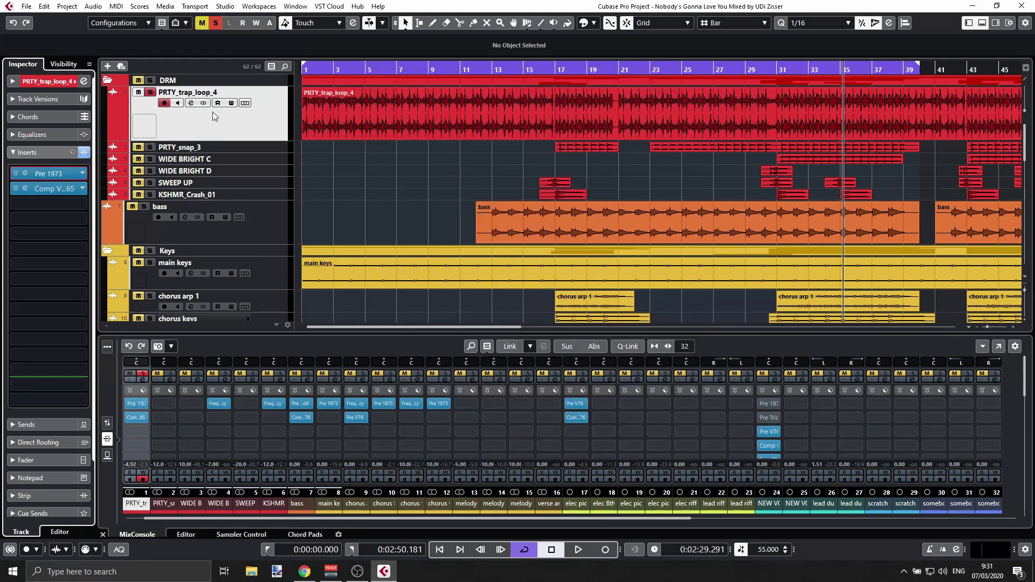
Replace the trap loop's Pre 1973 insert with Pre TridA and switch it to M/S stereo mode
click(83, 173)
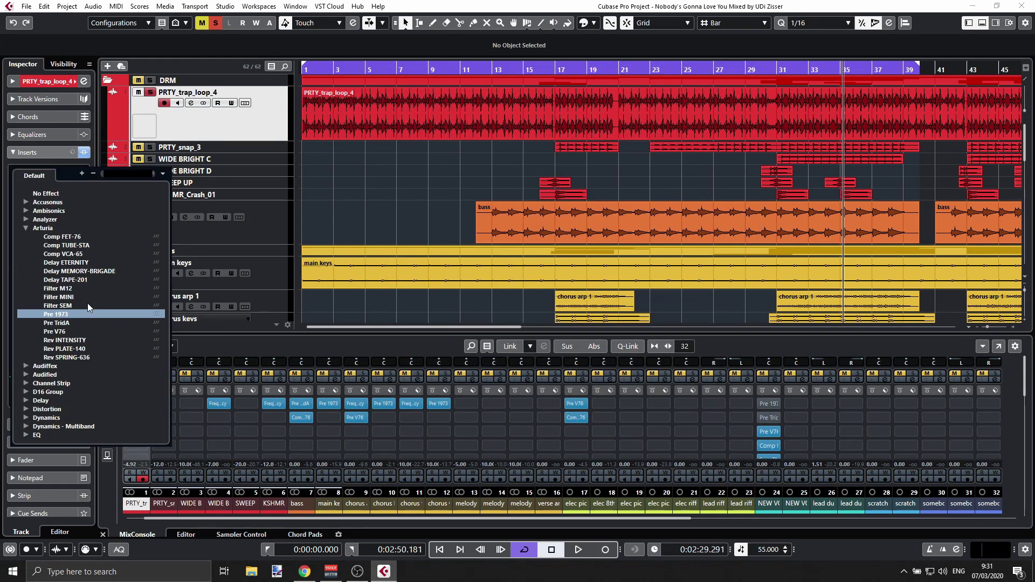
click(65, 322)
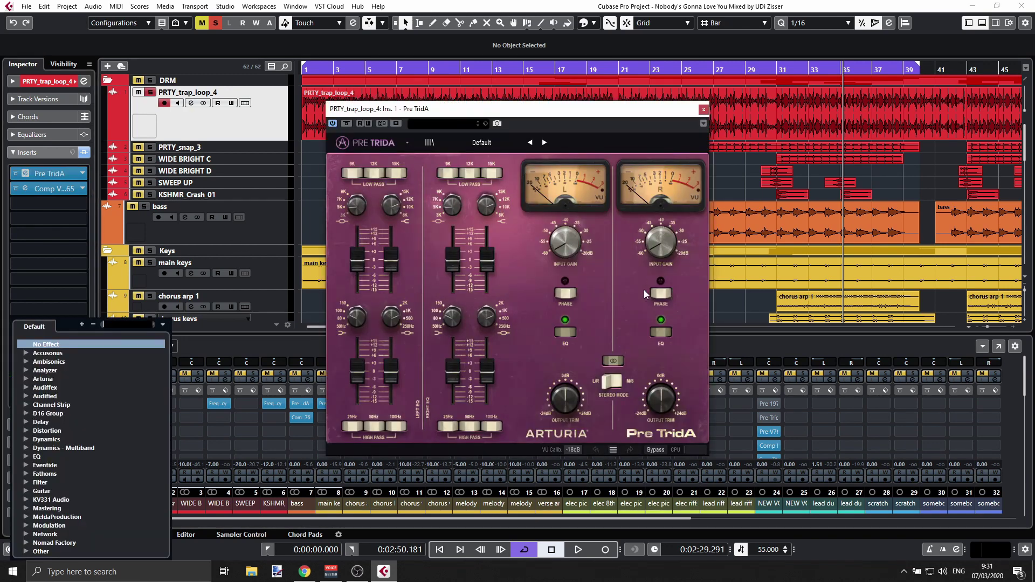
click(603, 388)
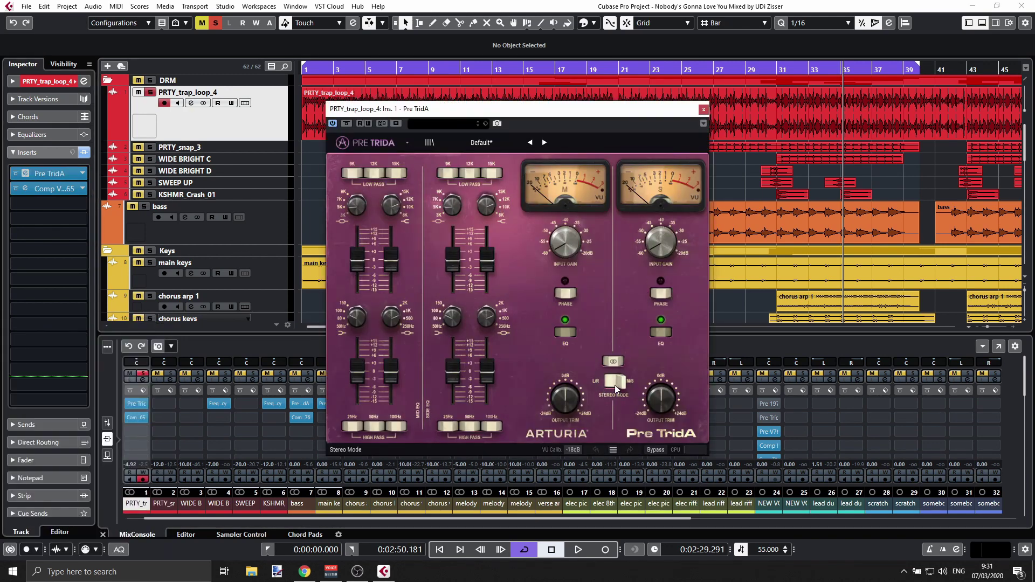
While the loop plays, lower the Pre TridA side low-shelf gain to about -9.2 dB and adjust the mid low-shelf gain
key(space)
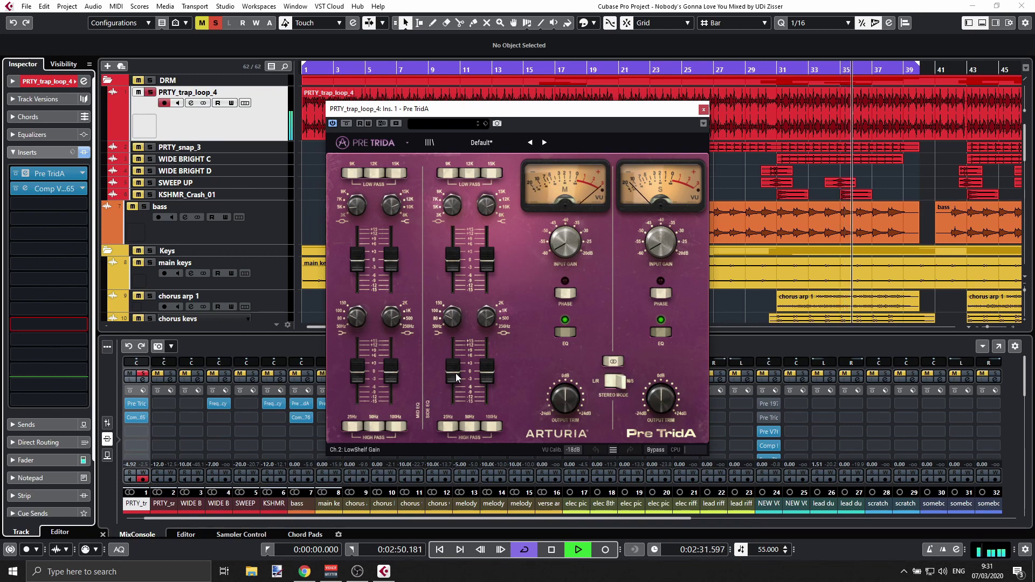
drag(456, 373, 456, 391)
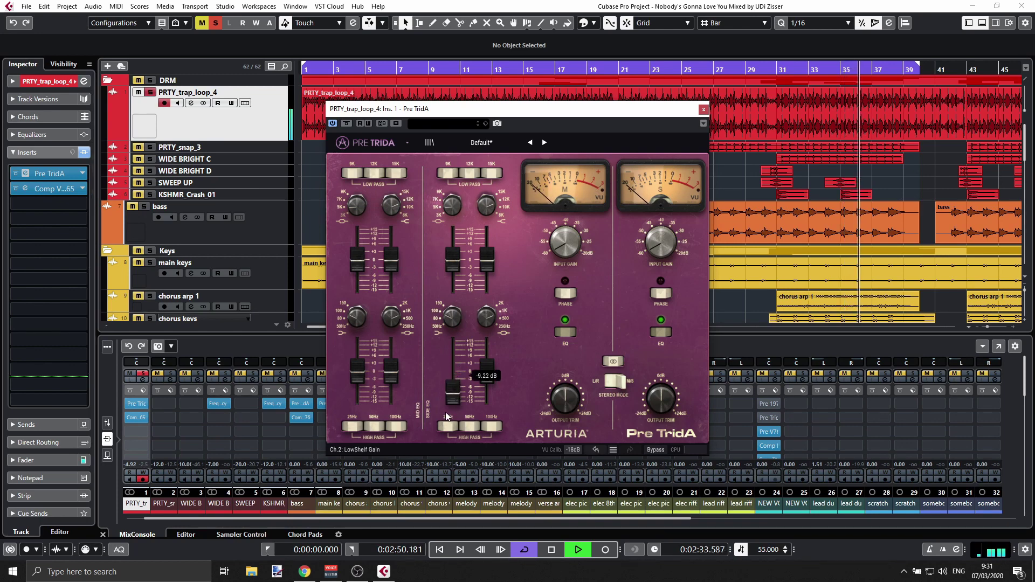
drag(353, 385, 354, 369)
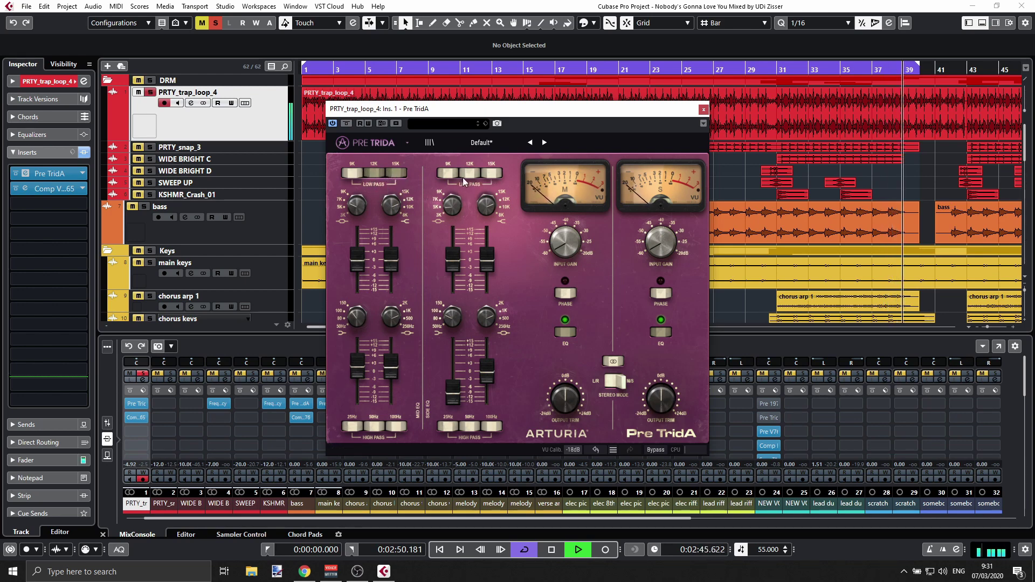
key(space)
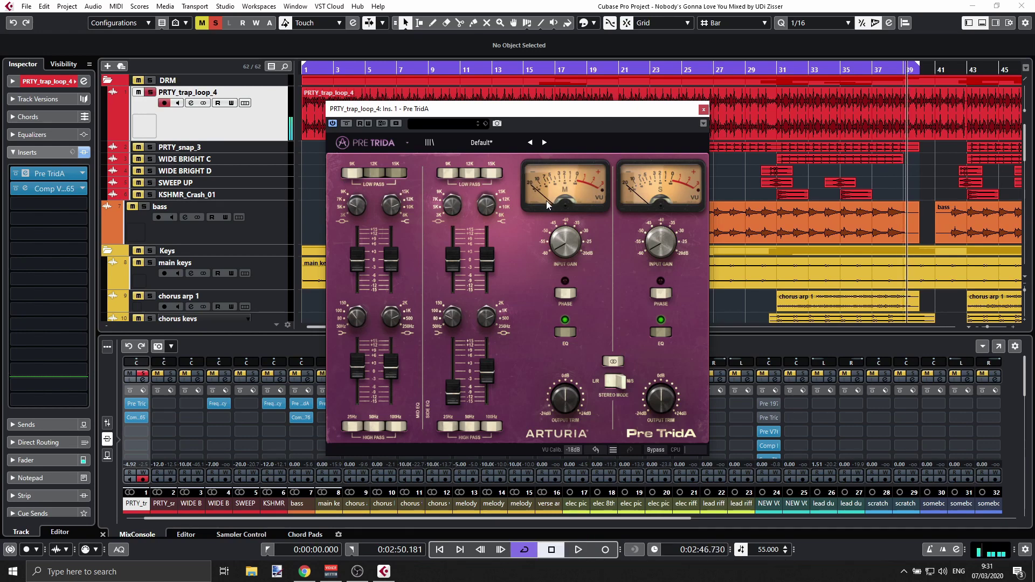
Move the Comp VCA-65 insert down one slot and replace Pre TridA with Pre V76 in M/S stereo mode
drag(54, 189, 54, 204)
click(83, 189)
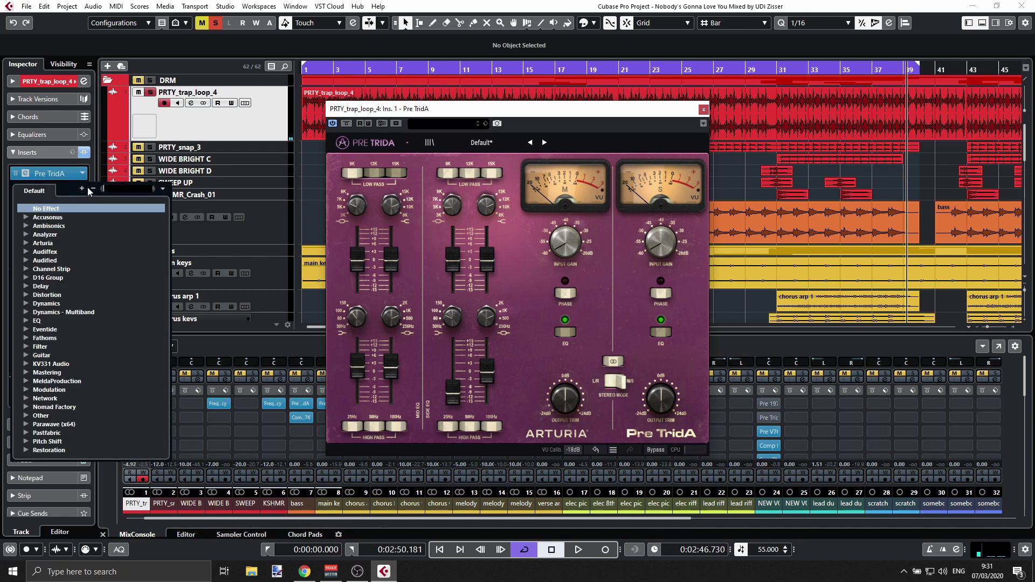
click(81, 173)
click(81, 173)
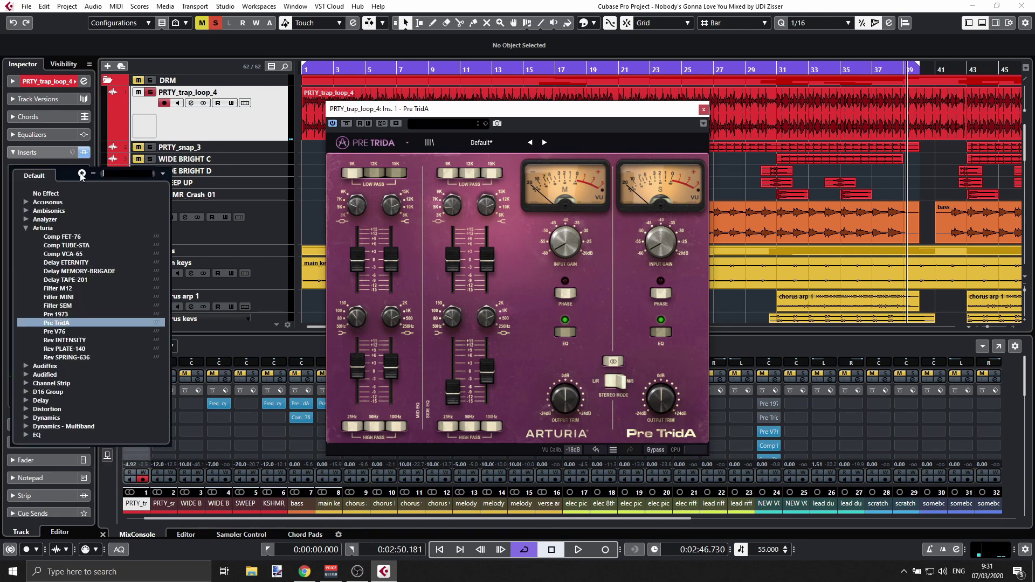
click(76, 331)
click(76, 331)
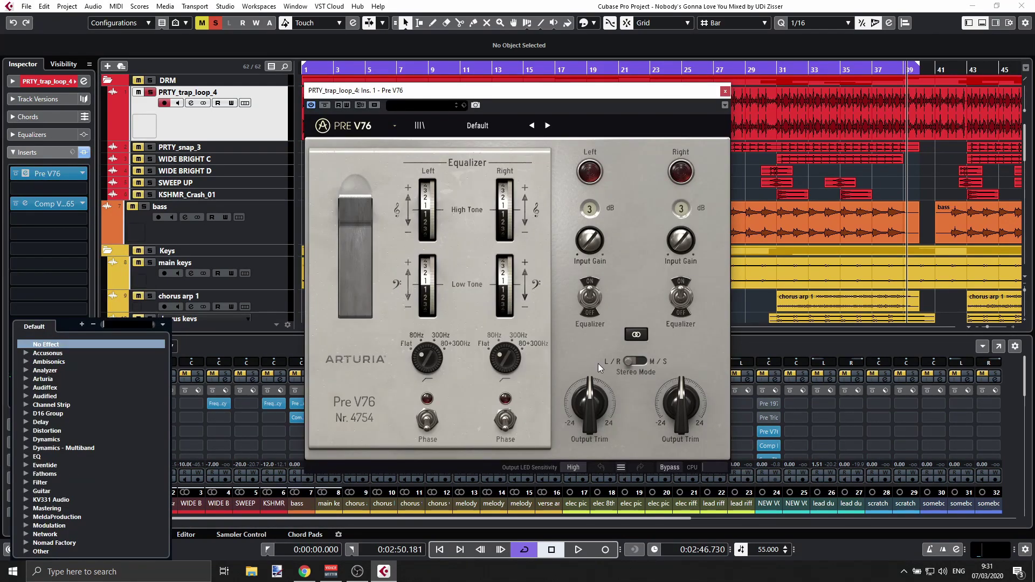
click(647, 361)
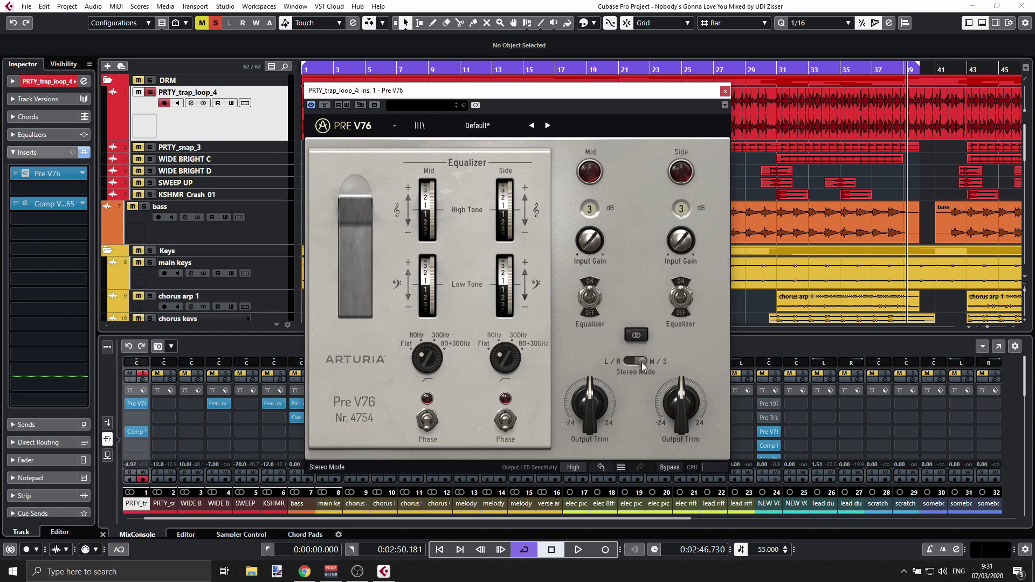
Adjust the Pre V76 mid high-pass selector and the mid and side high and low tone wheels while playing the loop
key(space)
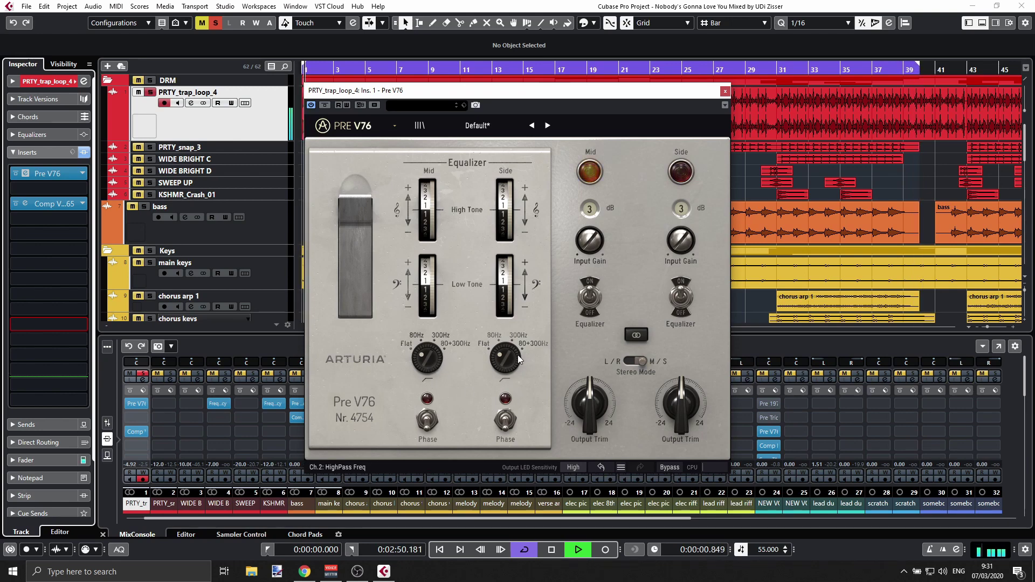
drag(426, 363, 427, 356)
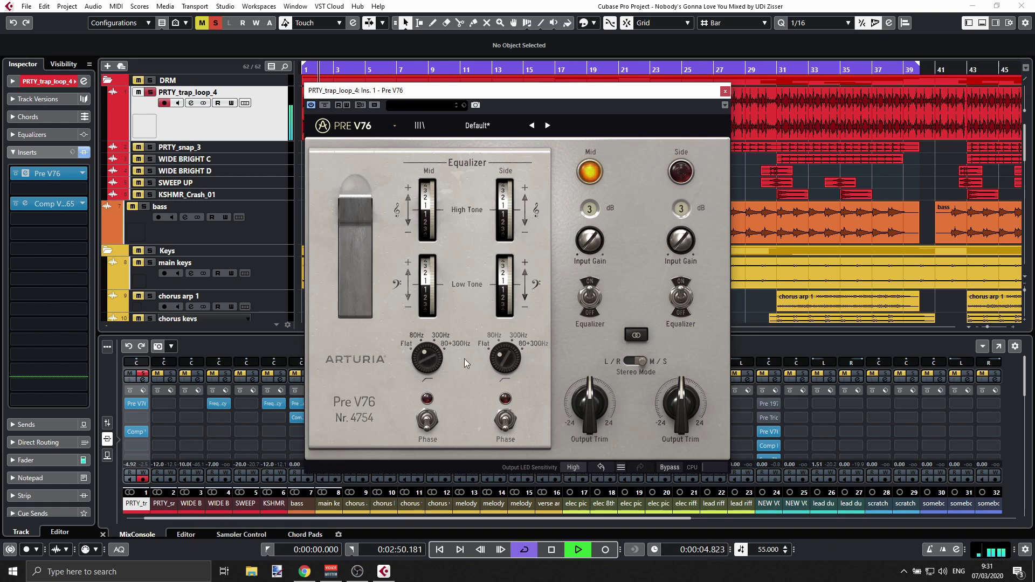
mouse_move(505, 357)
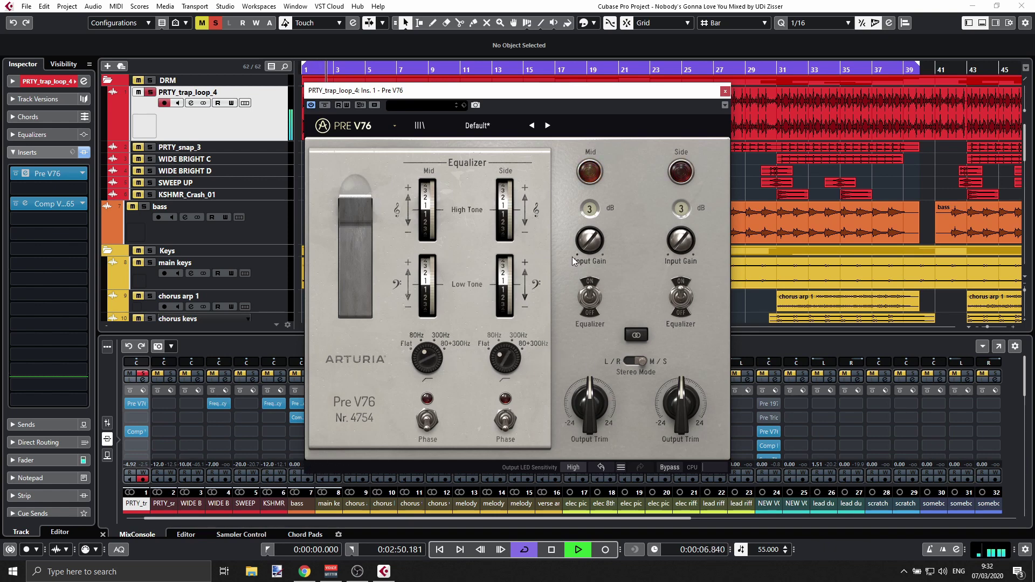
drag(504, 210, 504, 180)
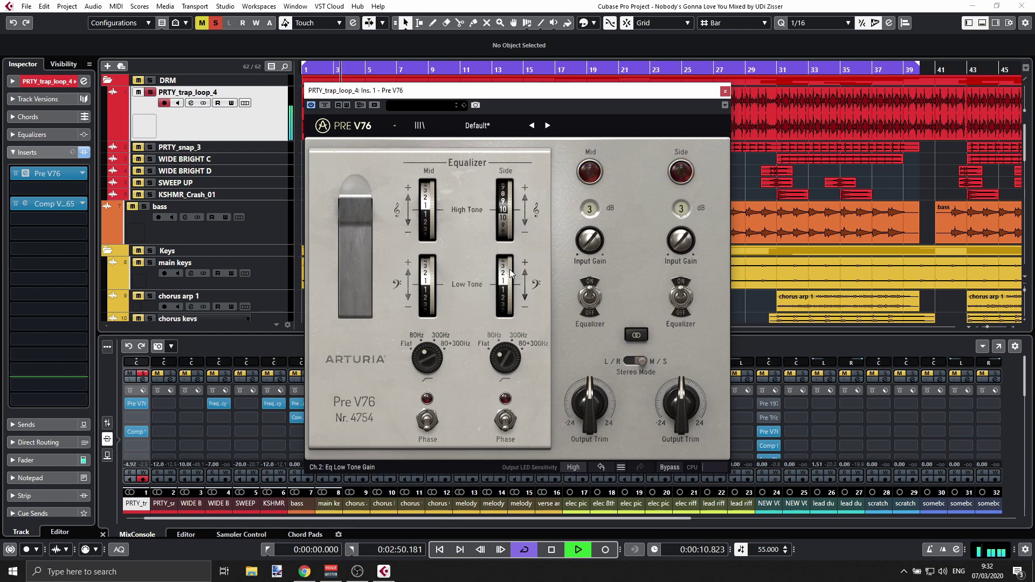
drag(505, 284, 504, 261)
drag(436, 278, 436, 272)
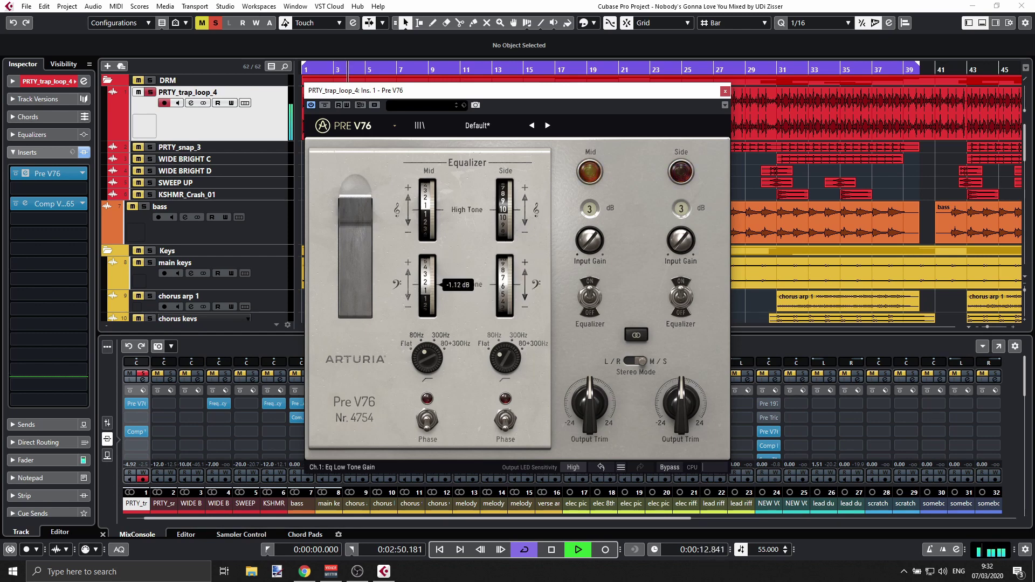
drag(429, 210, 432, 250)
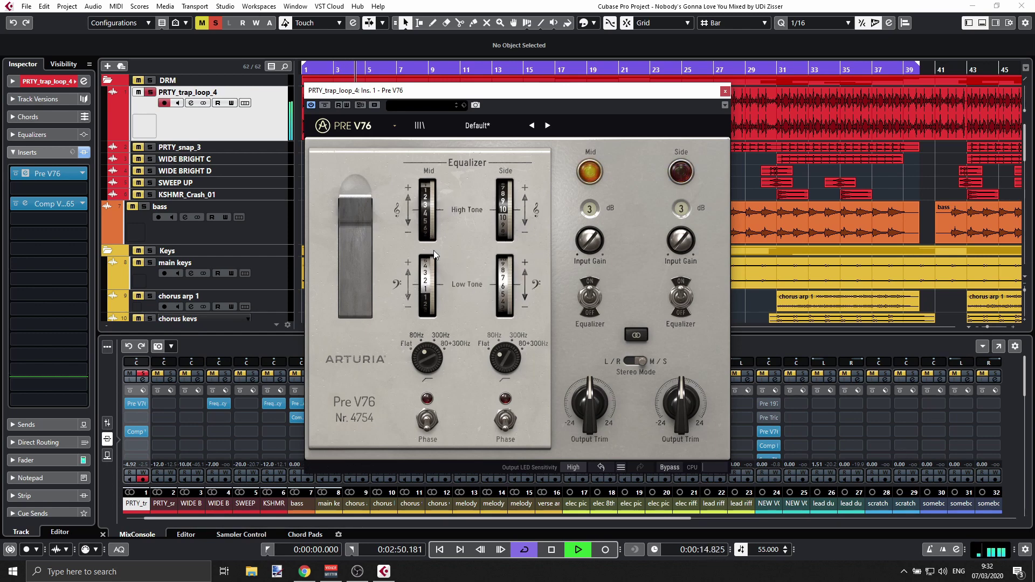
key(space)
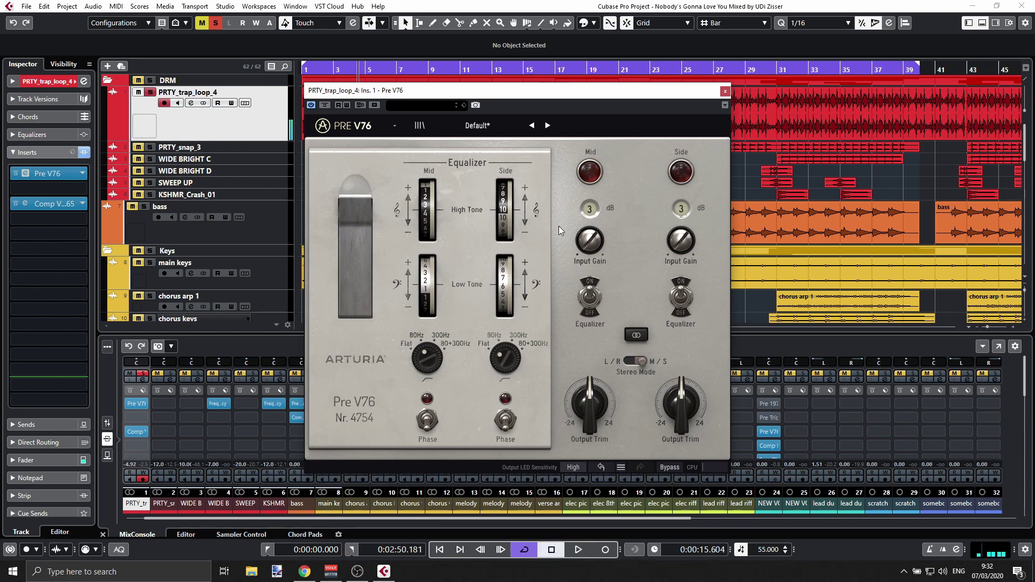